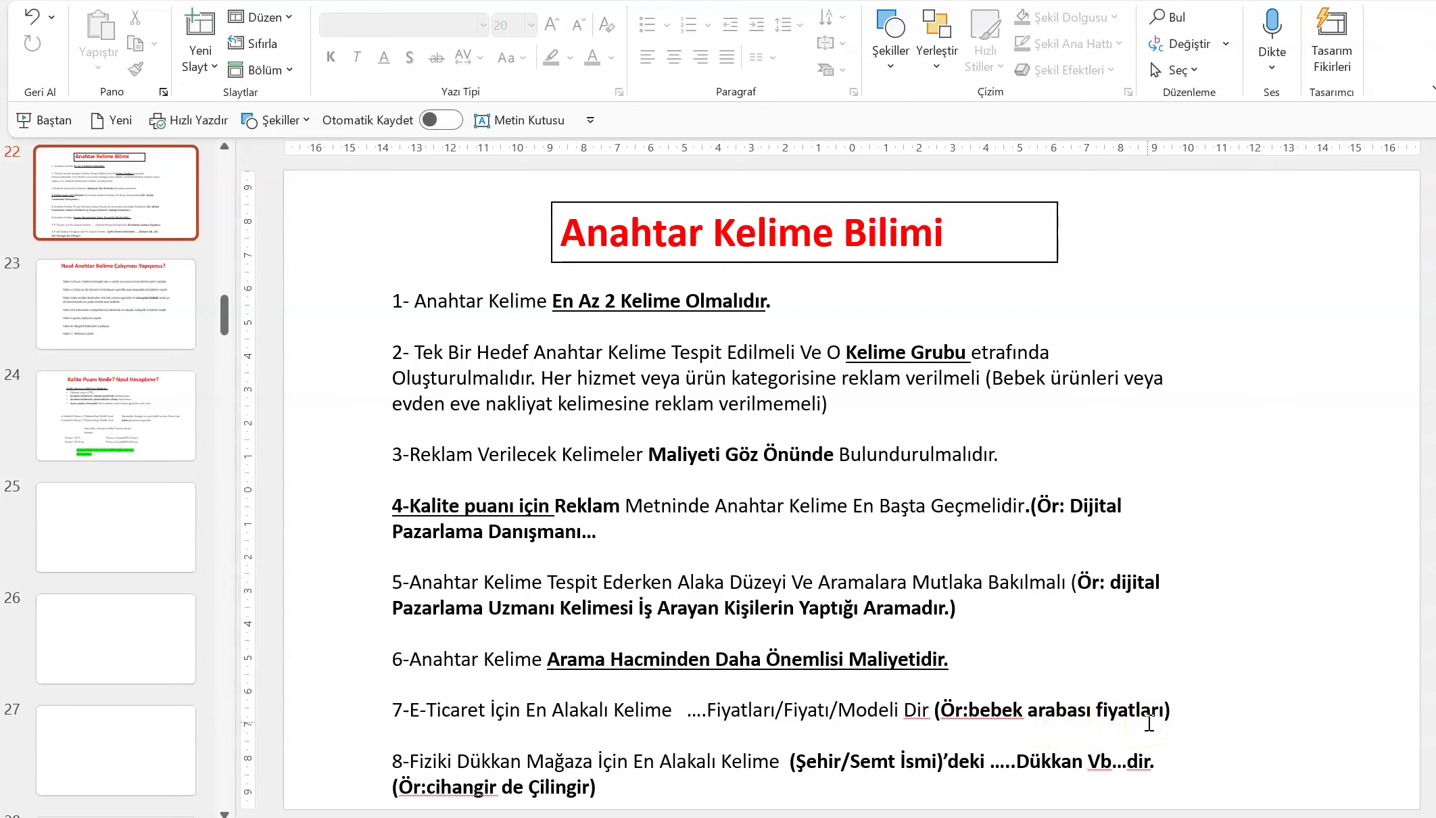
Switch from the slides to the browser and search Google for "çilingir"
left_click(1129, 725)
key("alt+Tab")
triple_click(365, 19)
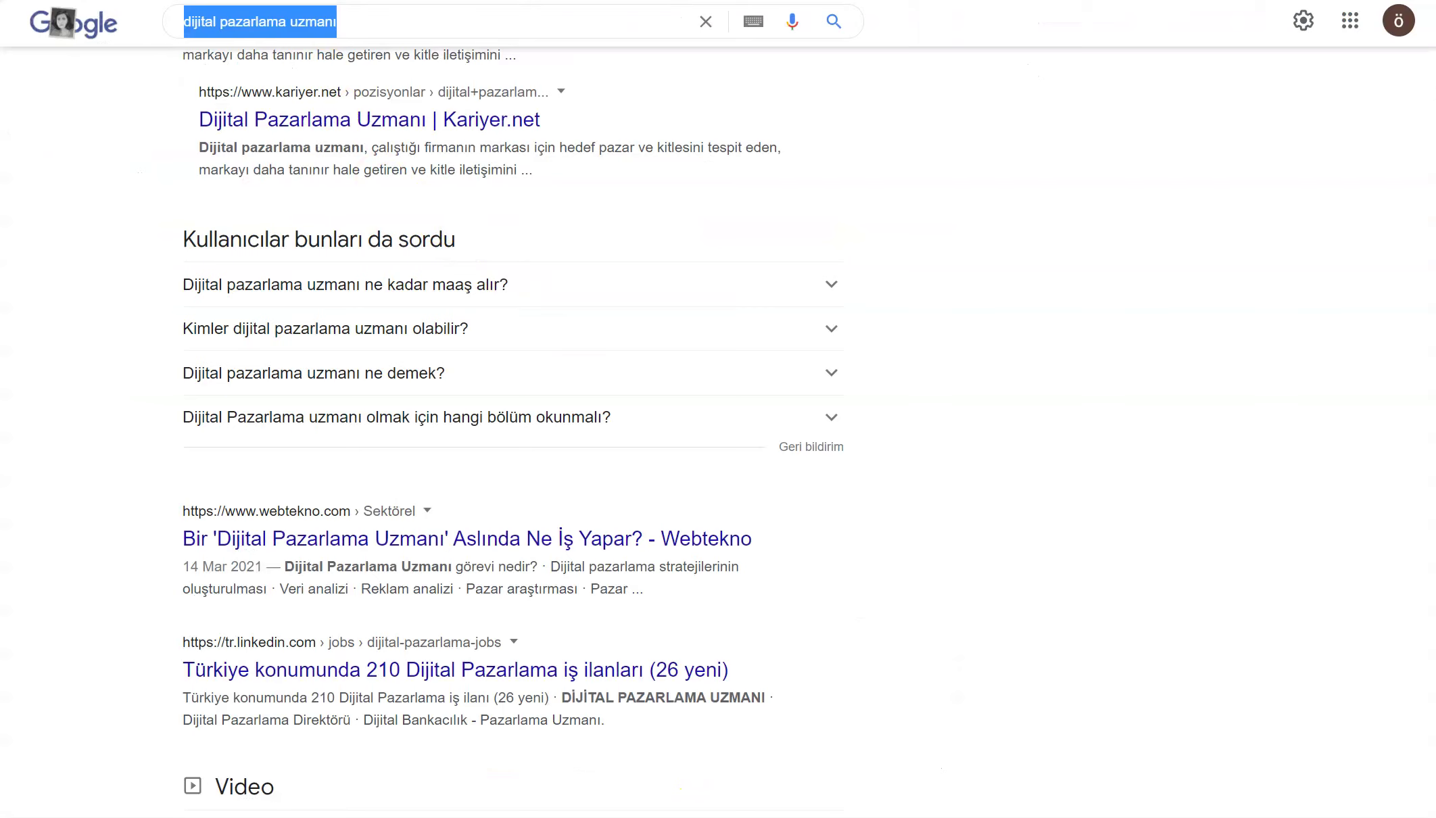
type("çili")
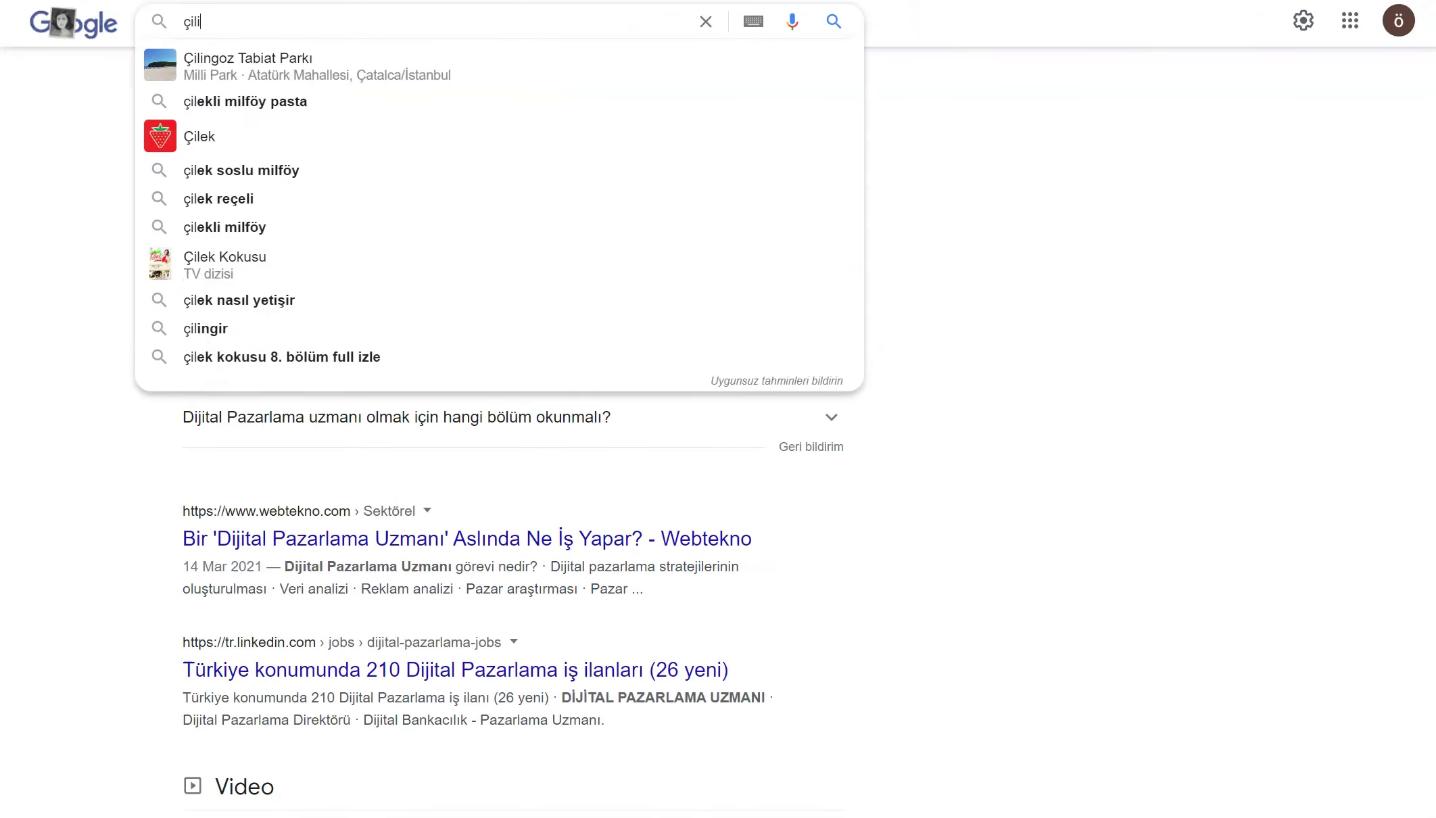
type("ngir")
key("Return")
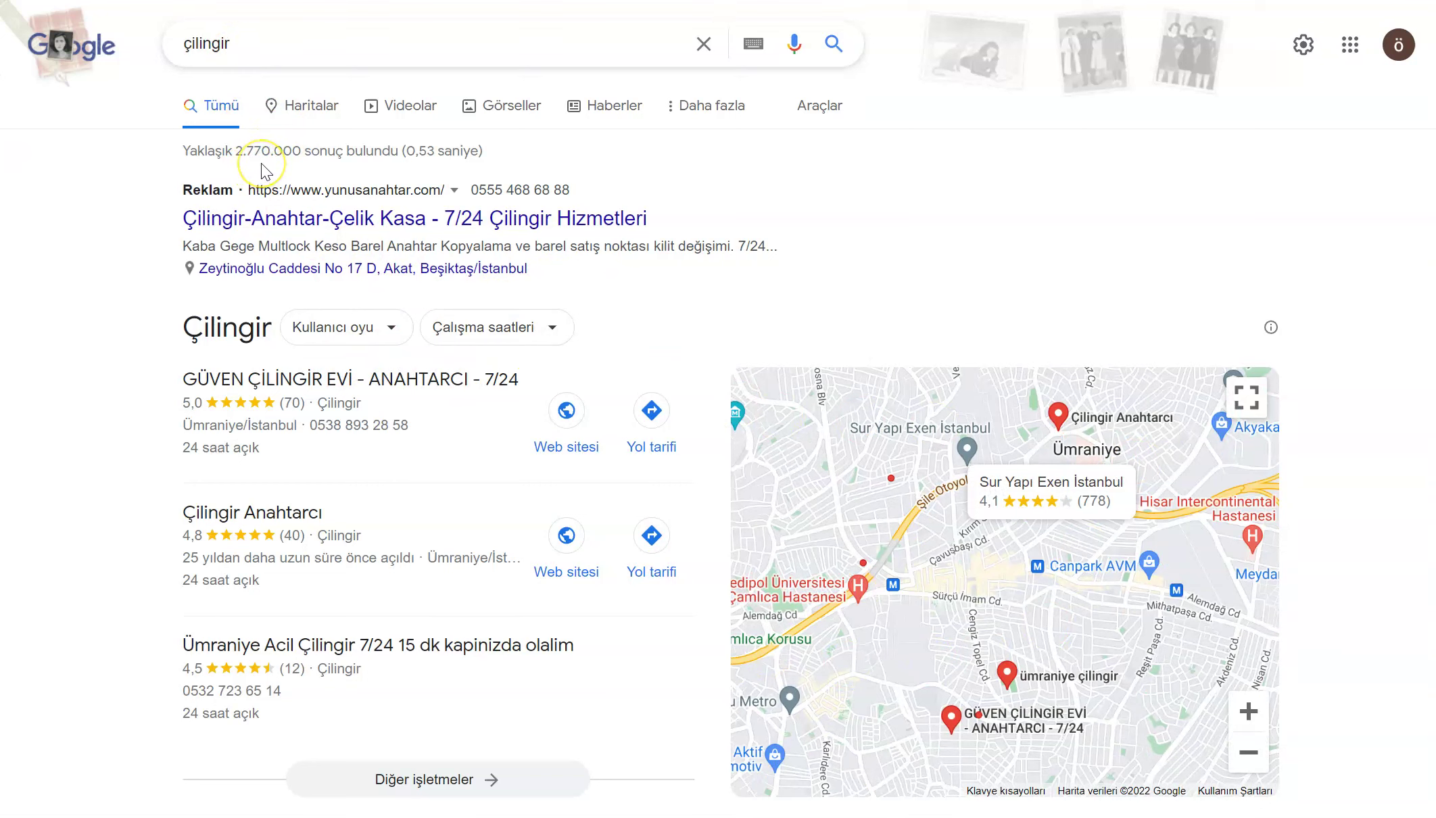
Replace the Google query with the local phrase "cihangir de cilingir" and run the search
double_click(203, 43)
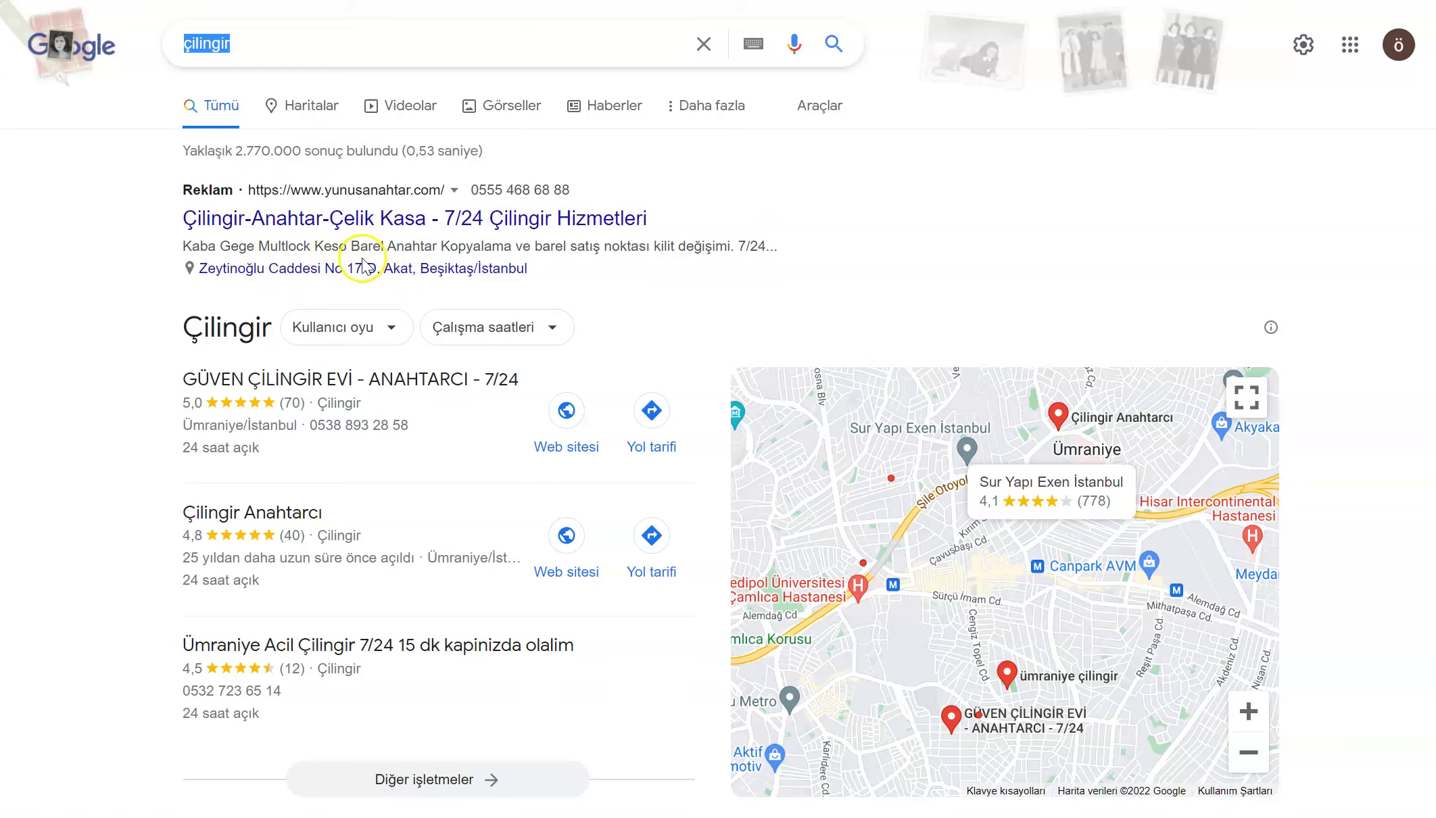
left_click(263, 48)
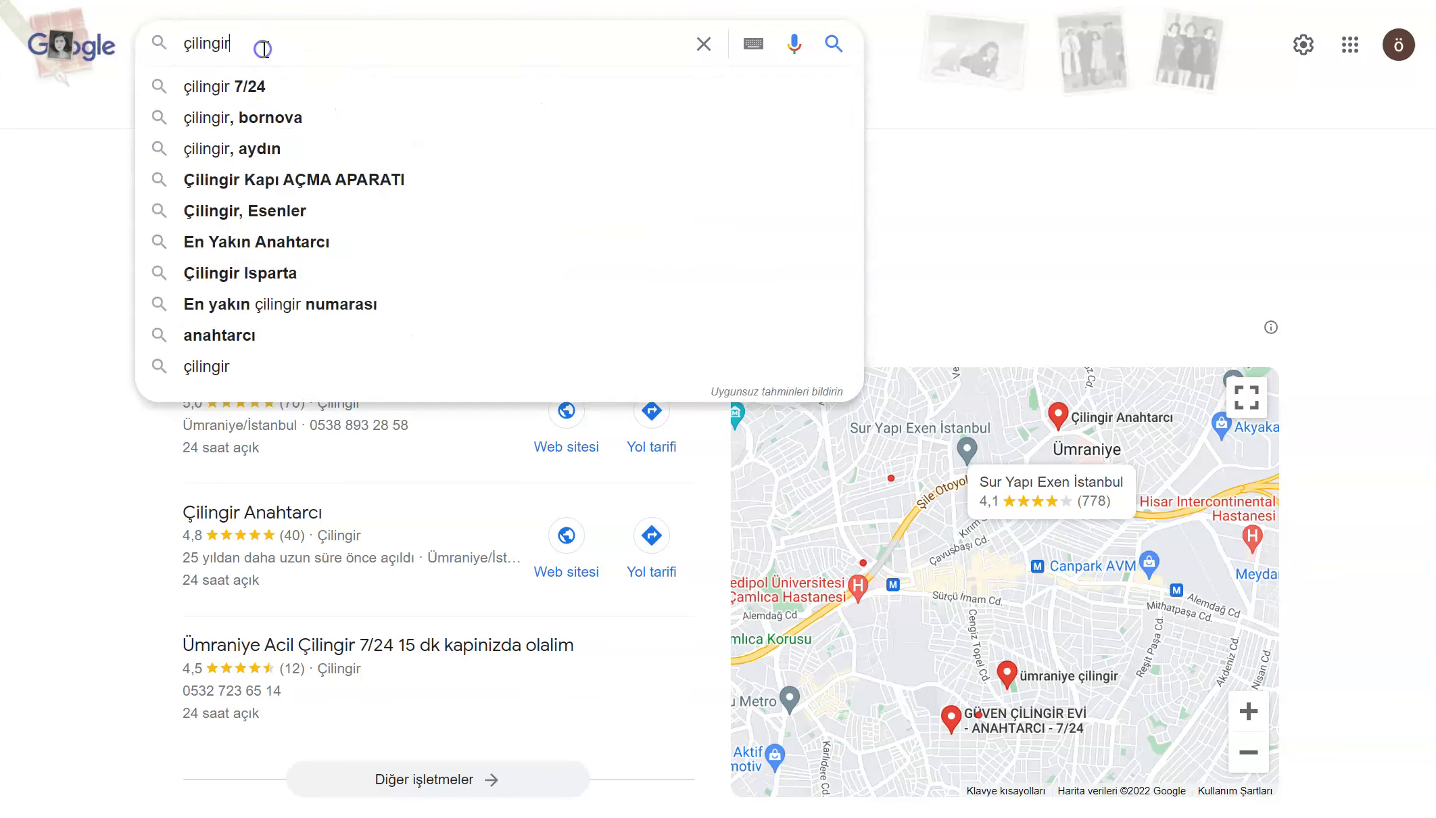
key("BackSpace")
key("BackSpace")
key("BackSpace")
key("BackSpace")
key("BackSpace")
key("BackSpace")
key("BackSpace")
key("BackSpace")
type("cihangir de cilingir")
key("Return")
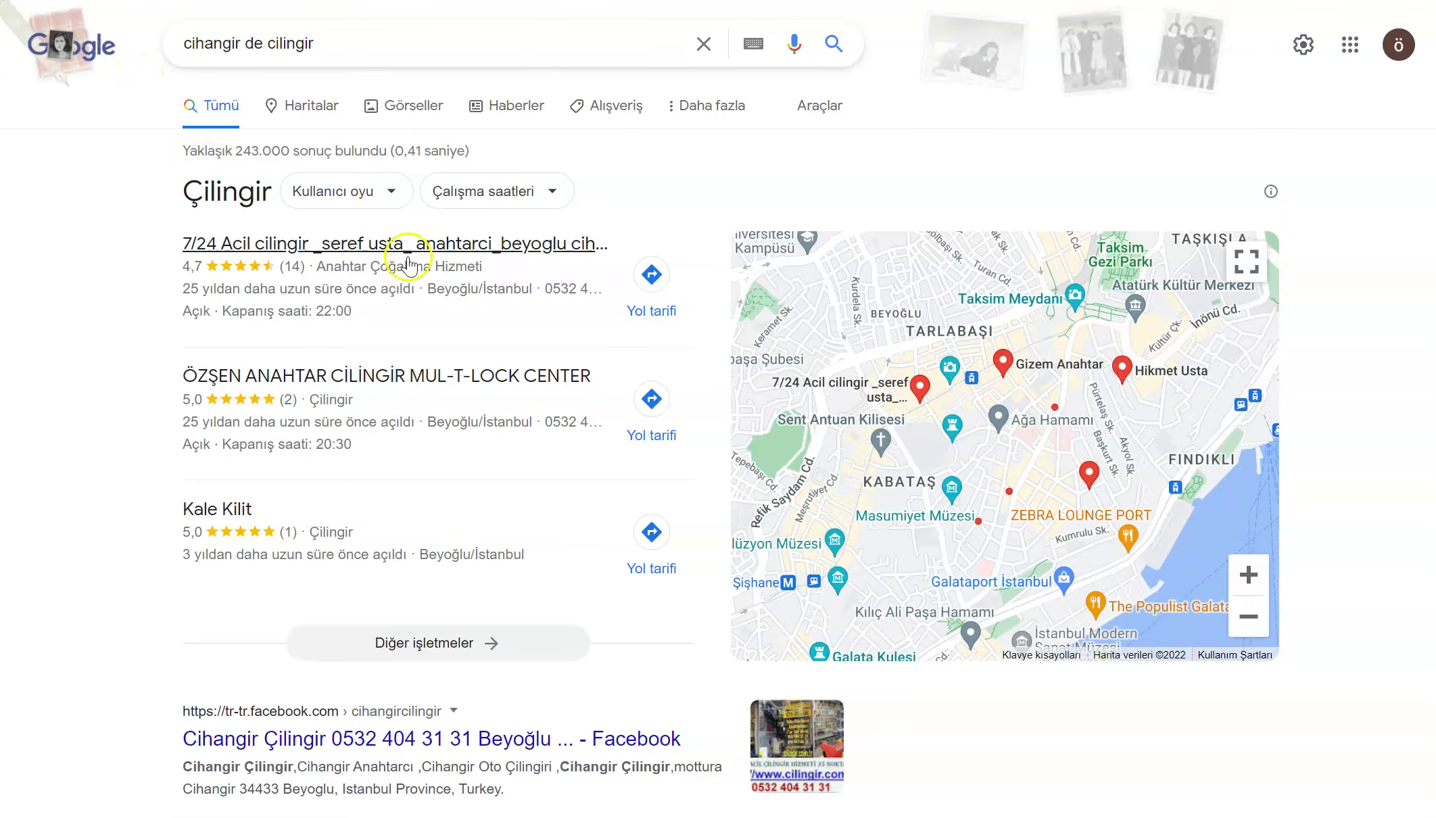
left_click(231, 412)
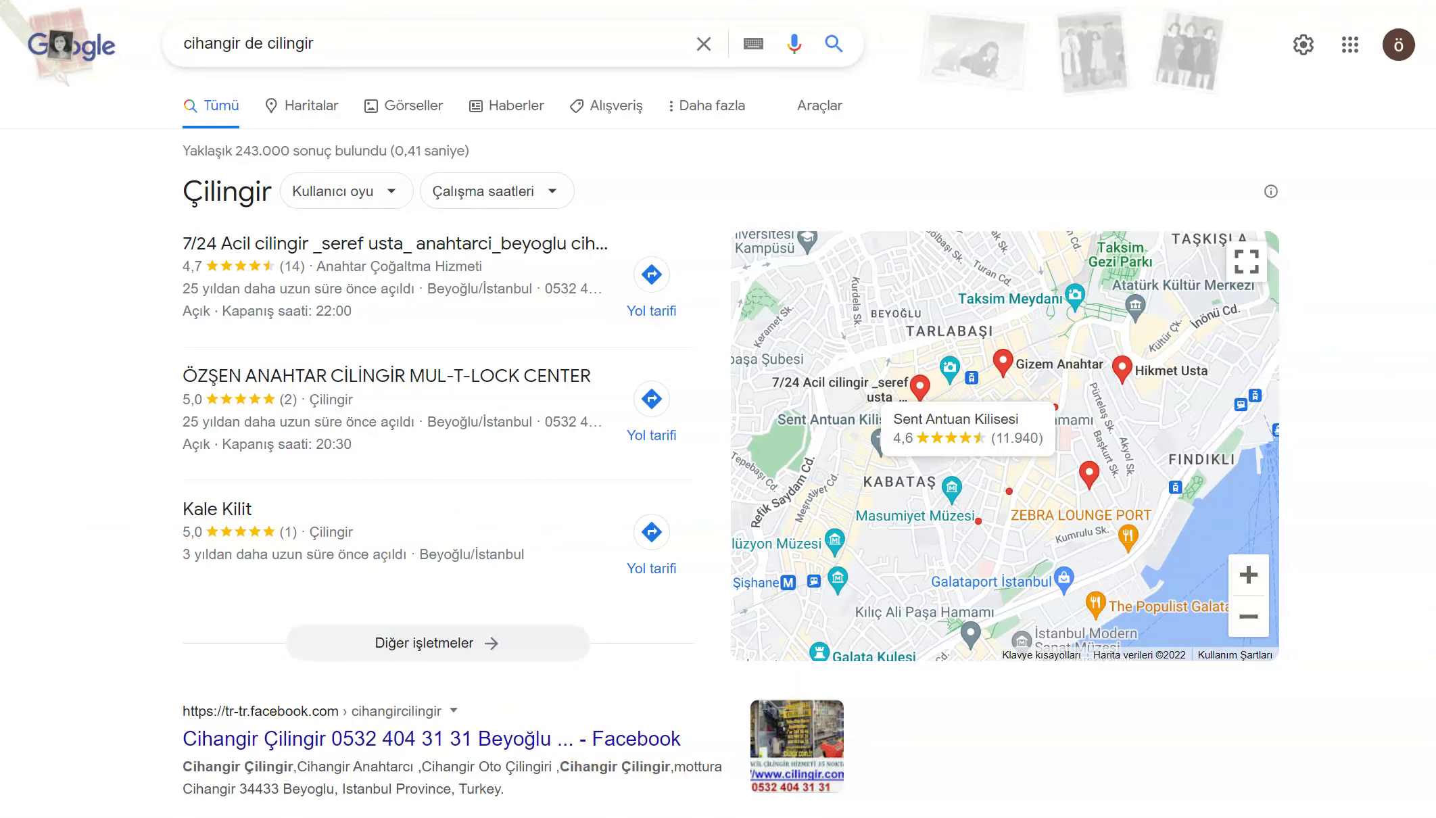
Switch to Google Ads and open the new keyword discovery form in Keyword Planner
key("alt+Tab")
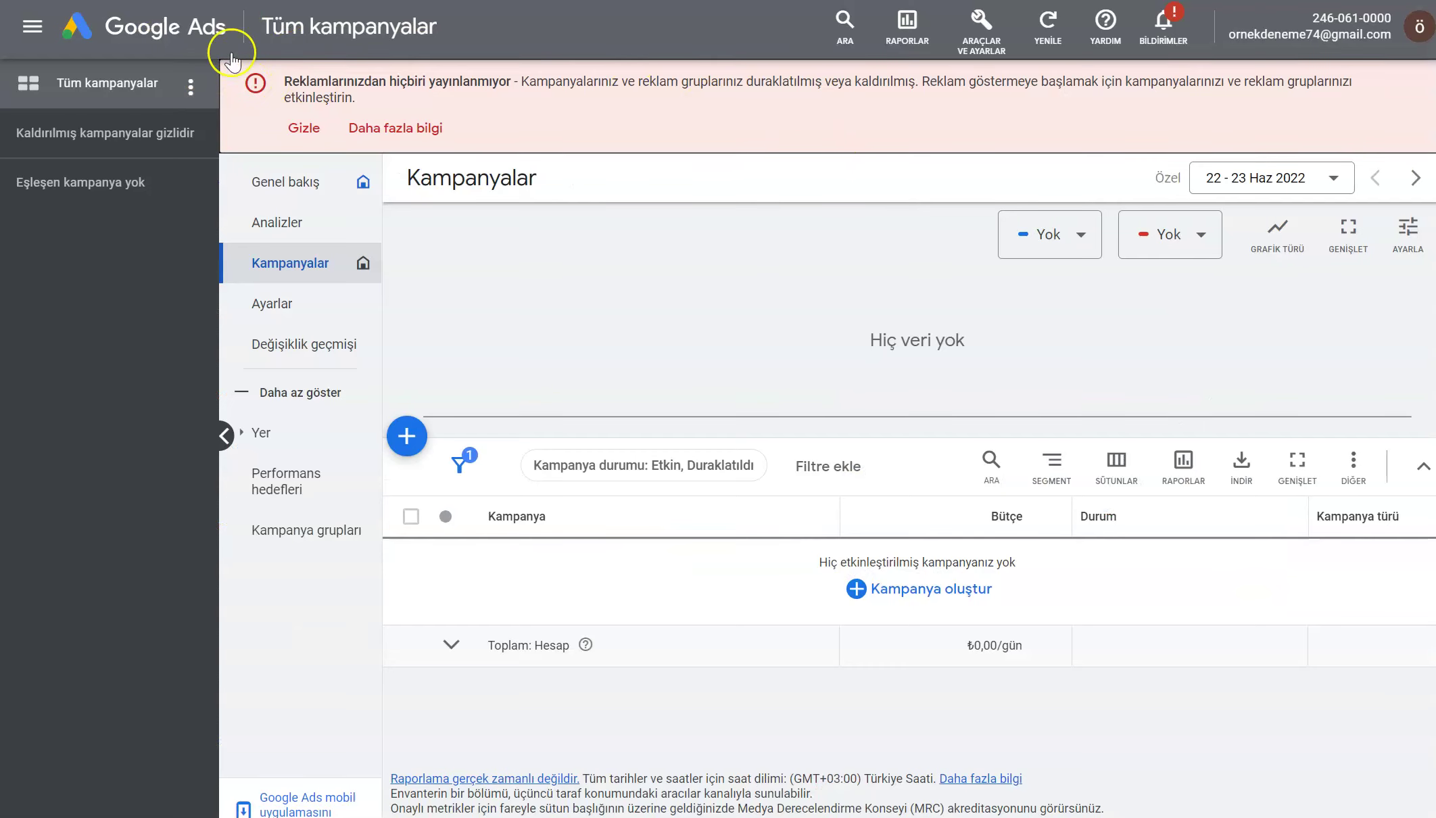
left_click(994, 53)
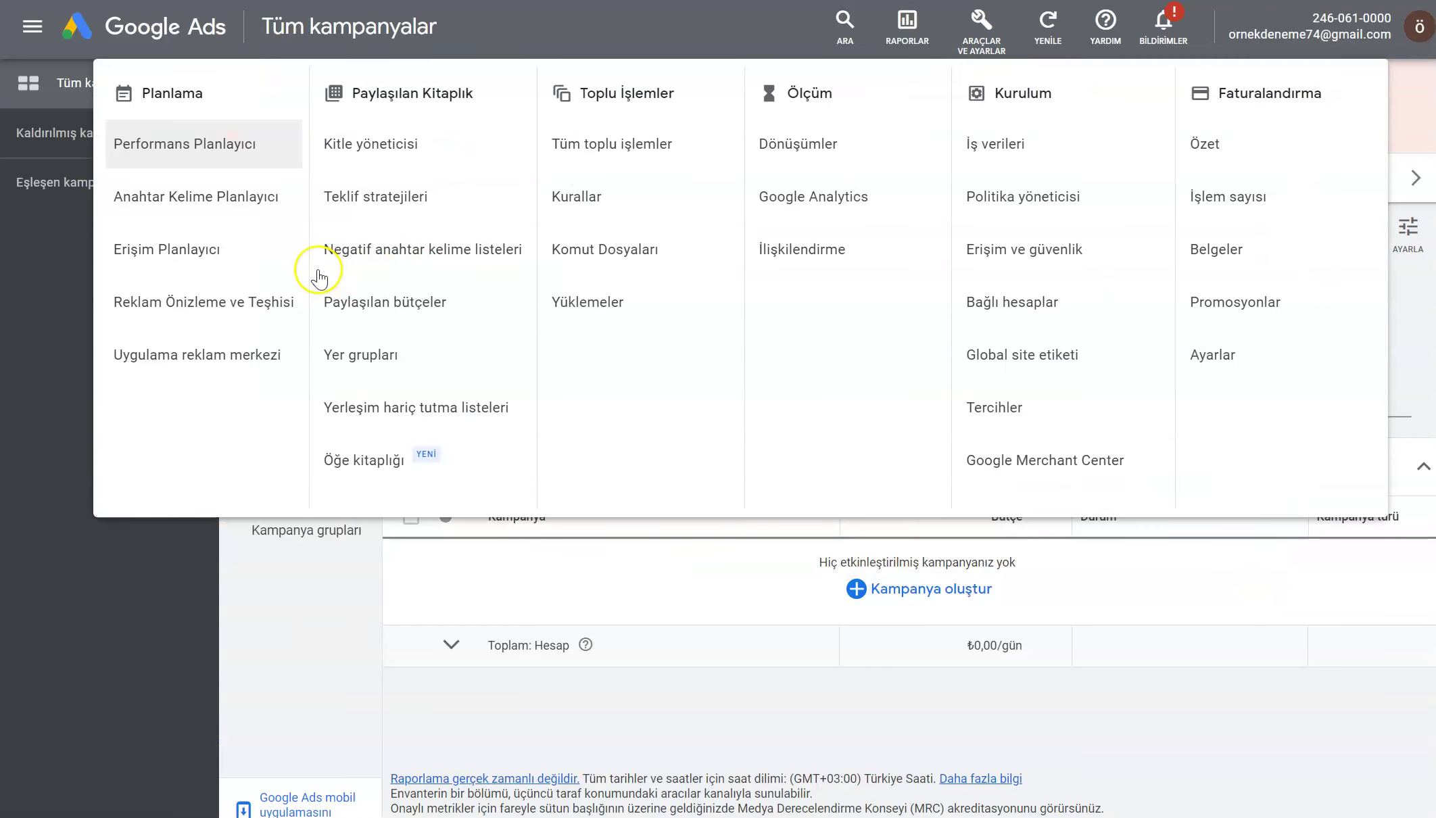
left_click(185, 203)
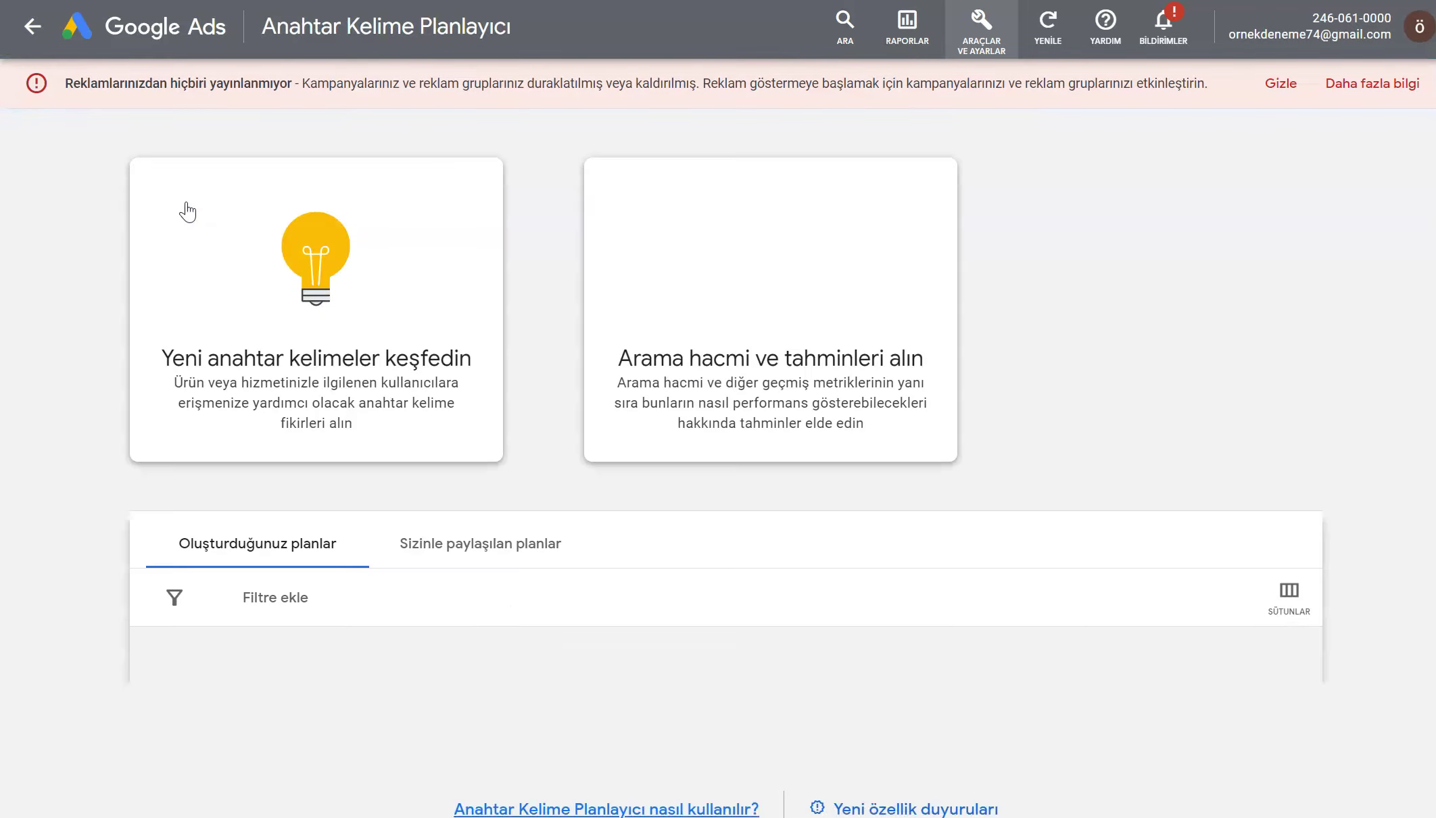
left_click(267, 364)
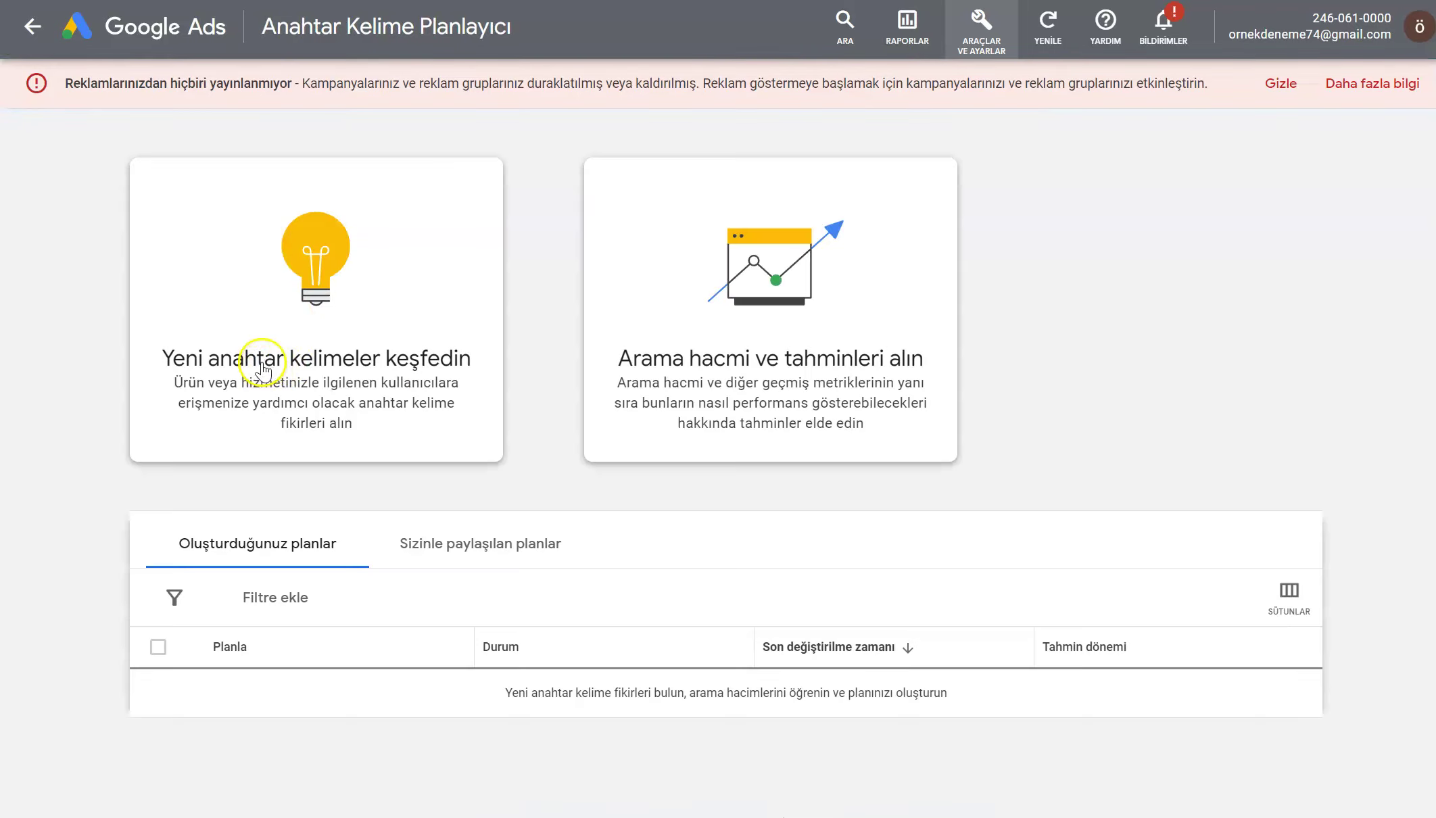
Get keyword ideas for "dijital pazarlama" and close the keyword refinement pane
type("dijital pazarlama")
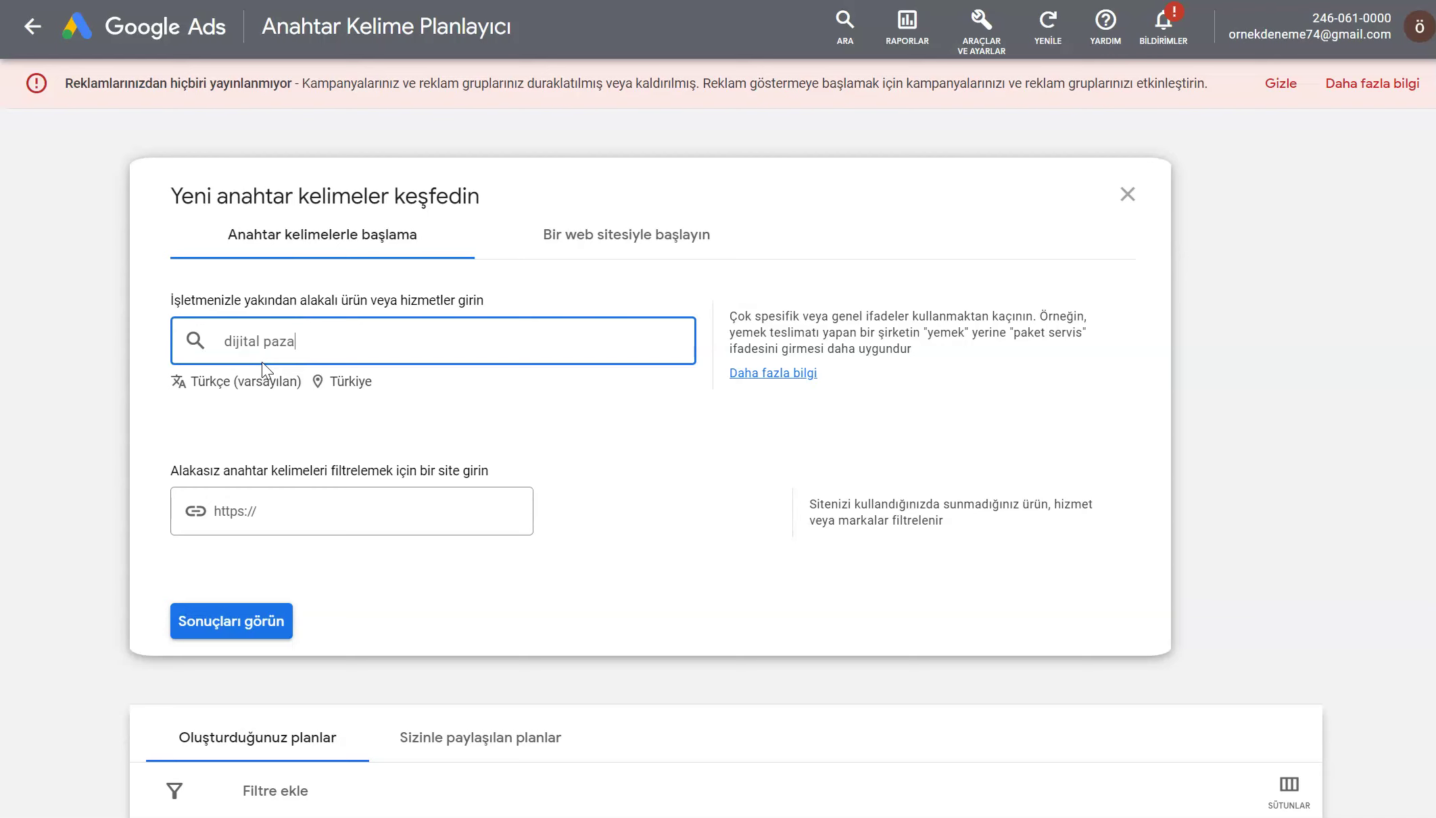
left_click(232, 621)
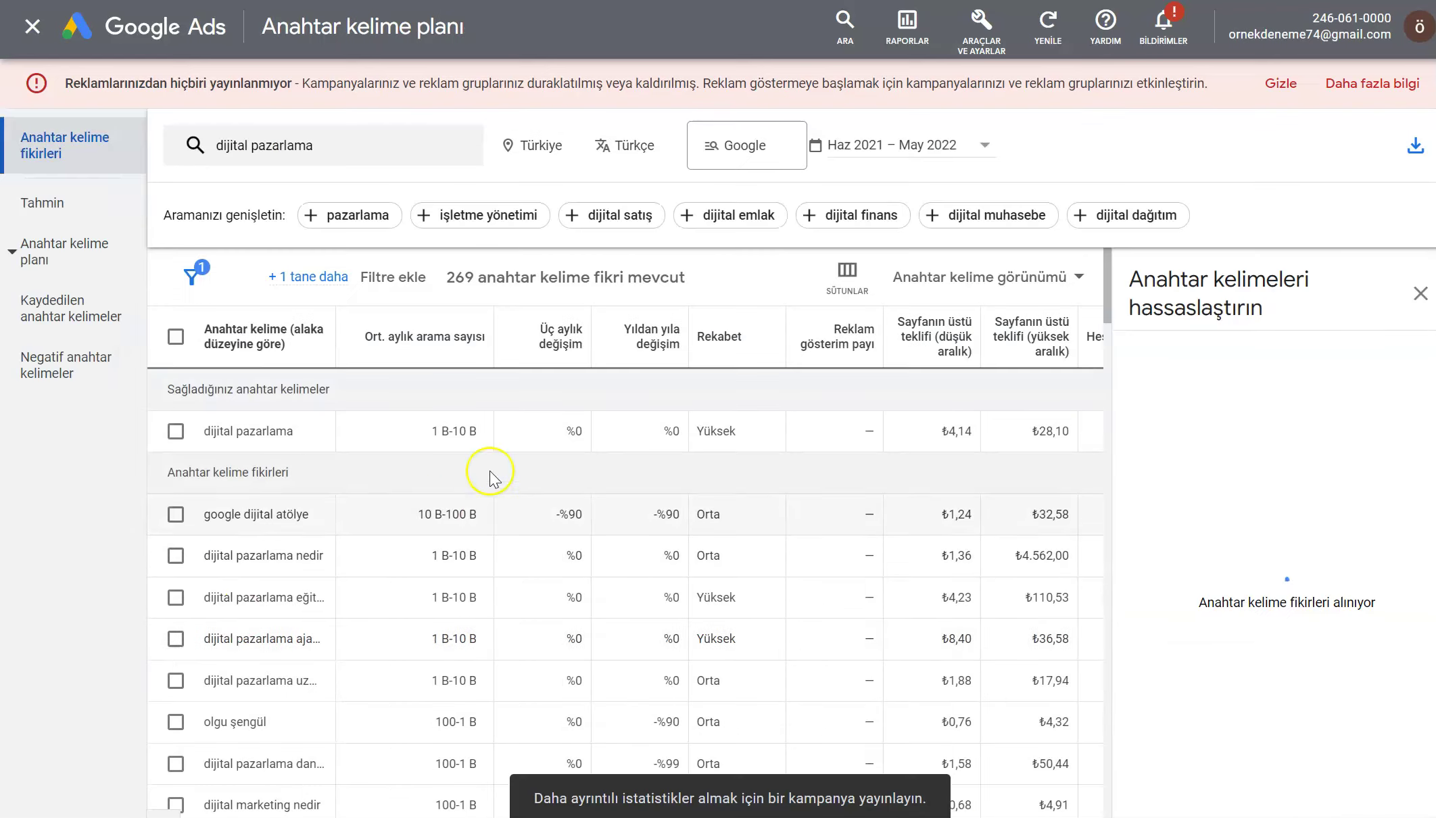
left_click(1421, 292)
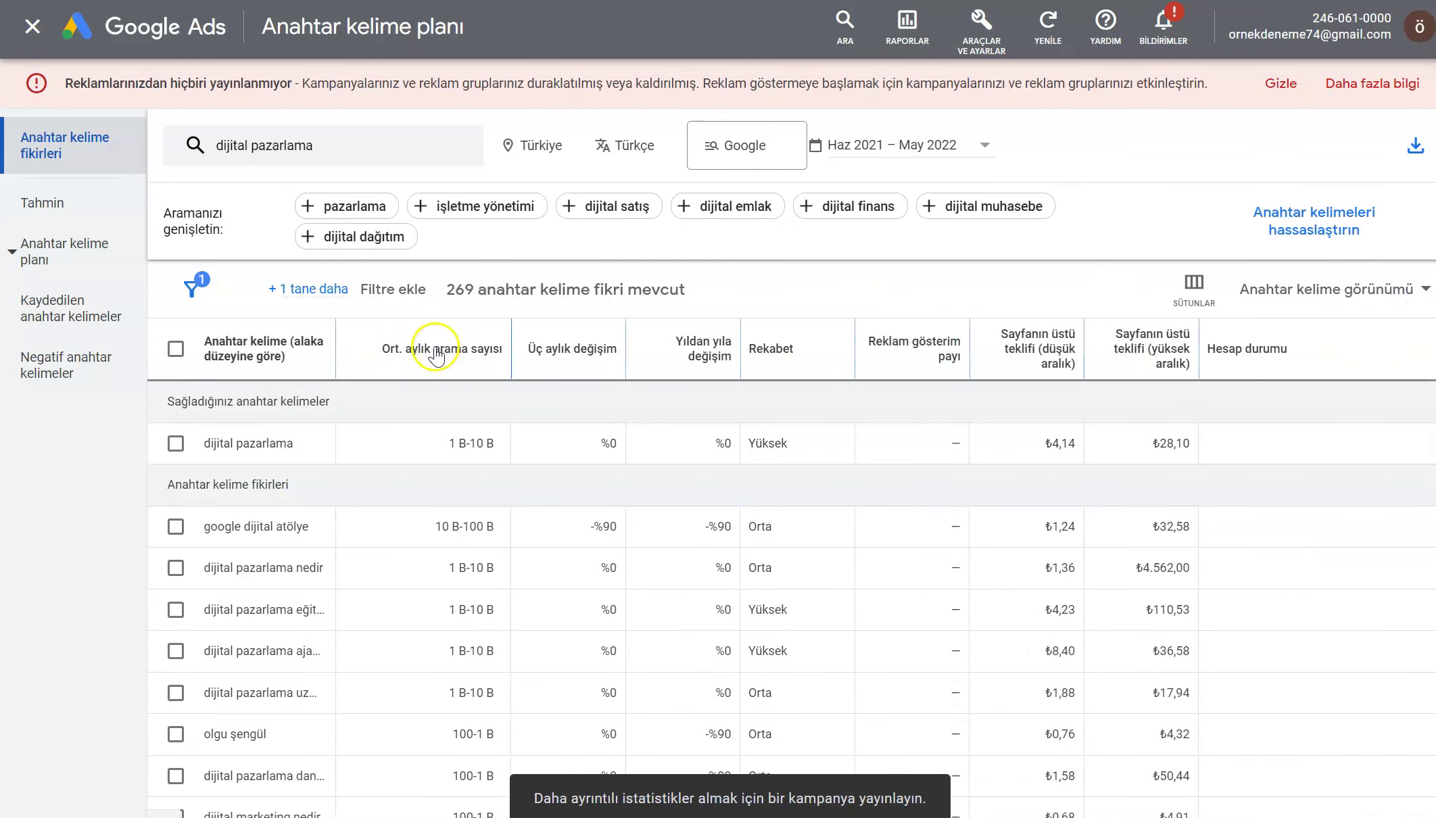
Sort the keyword ideas by average monthly searches, highest first, and widen the keyword column
left_click(424, 358)
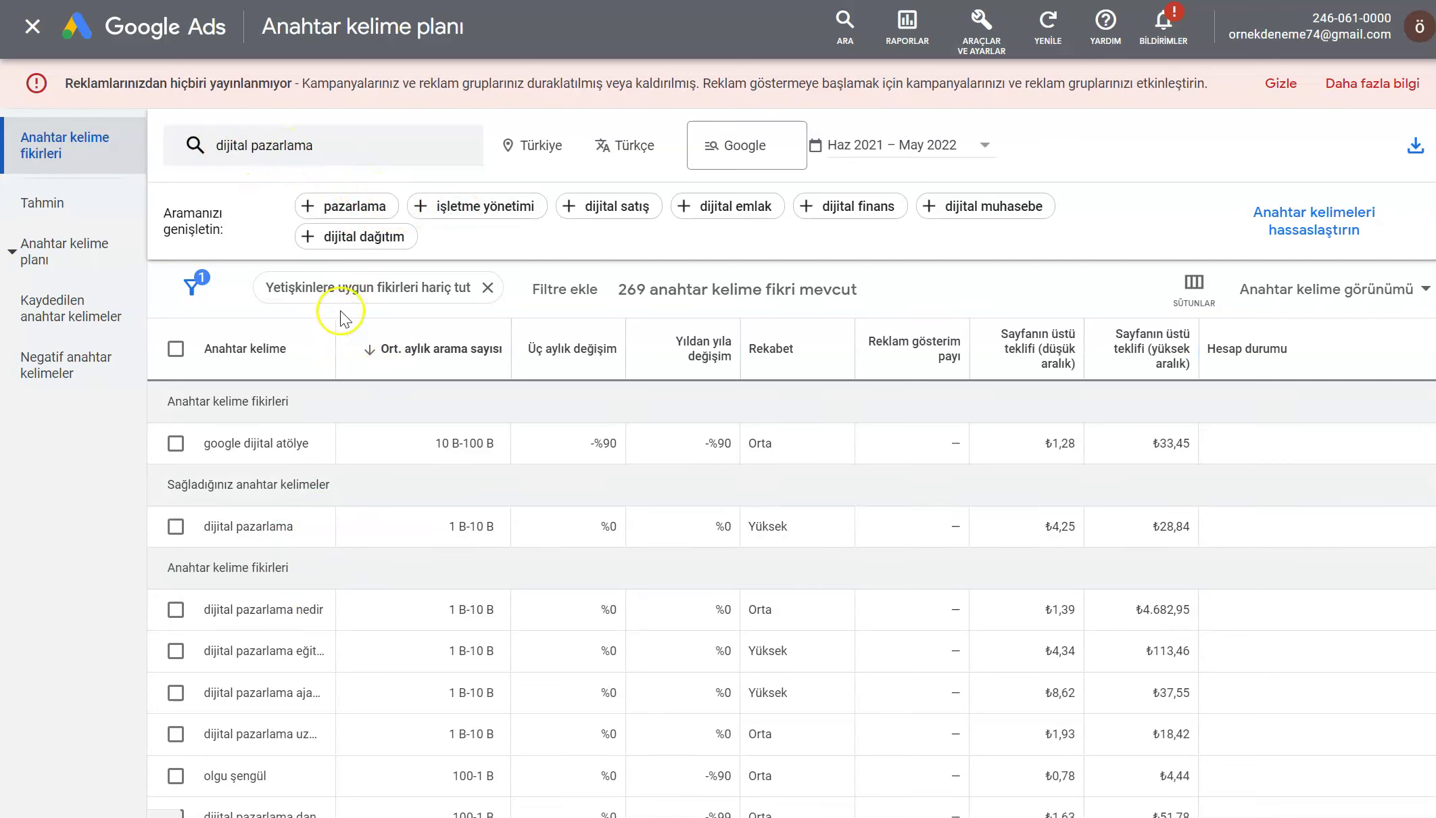
left_click_drag(336, 338, 370, 341)
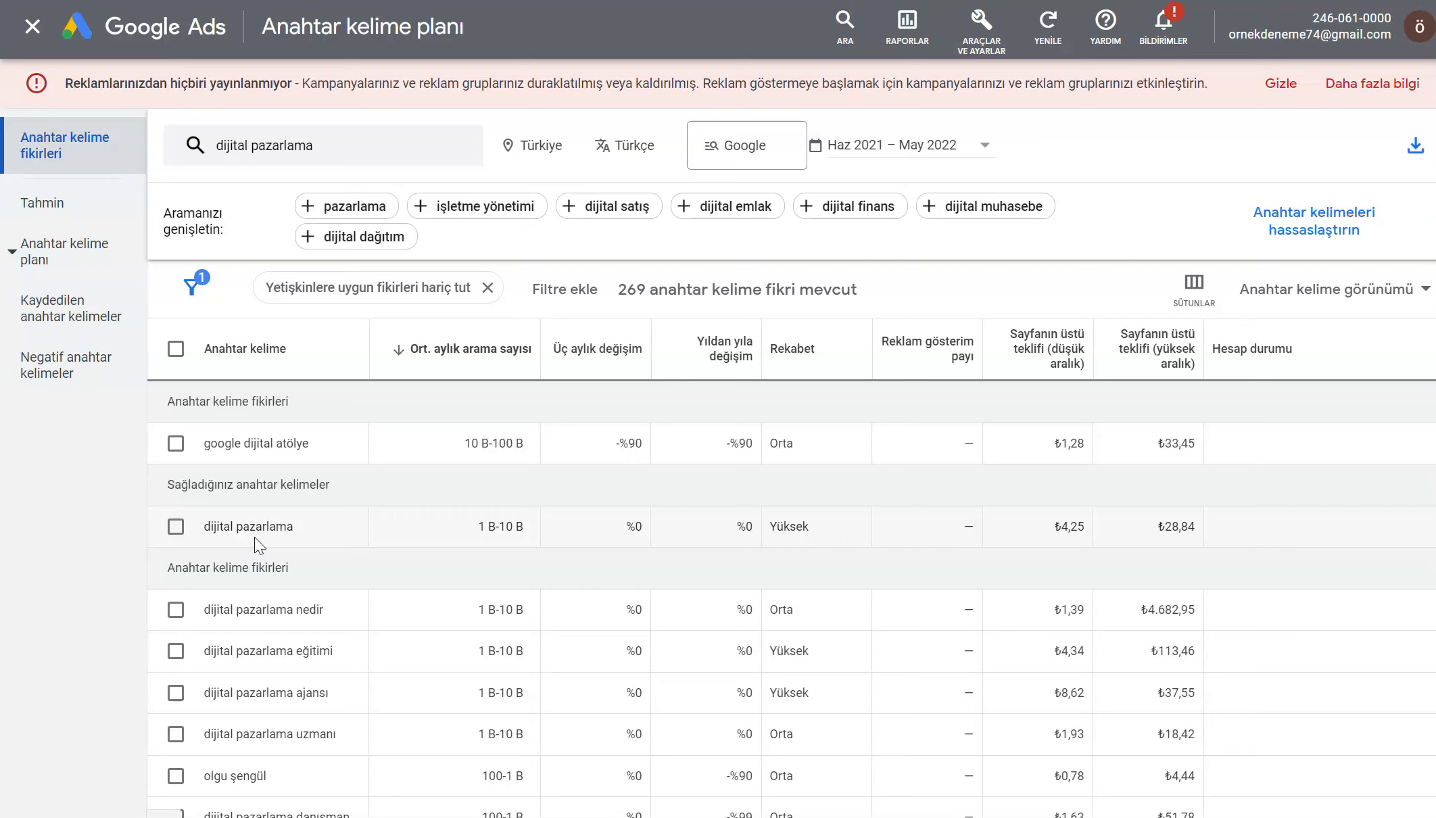
left_click(263, 567)
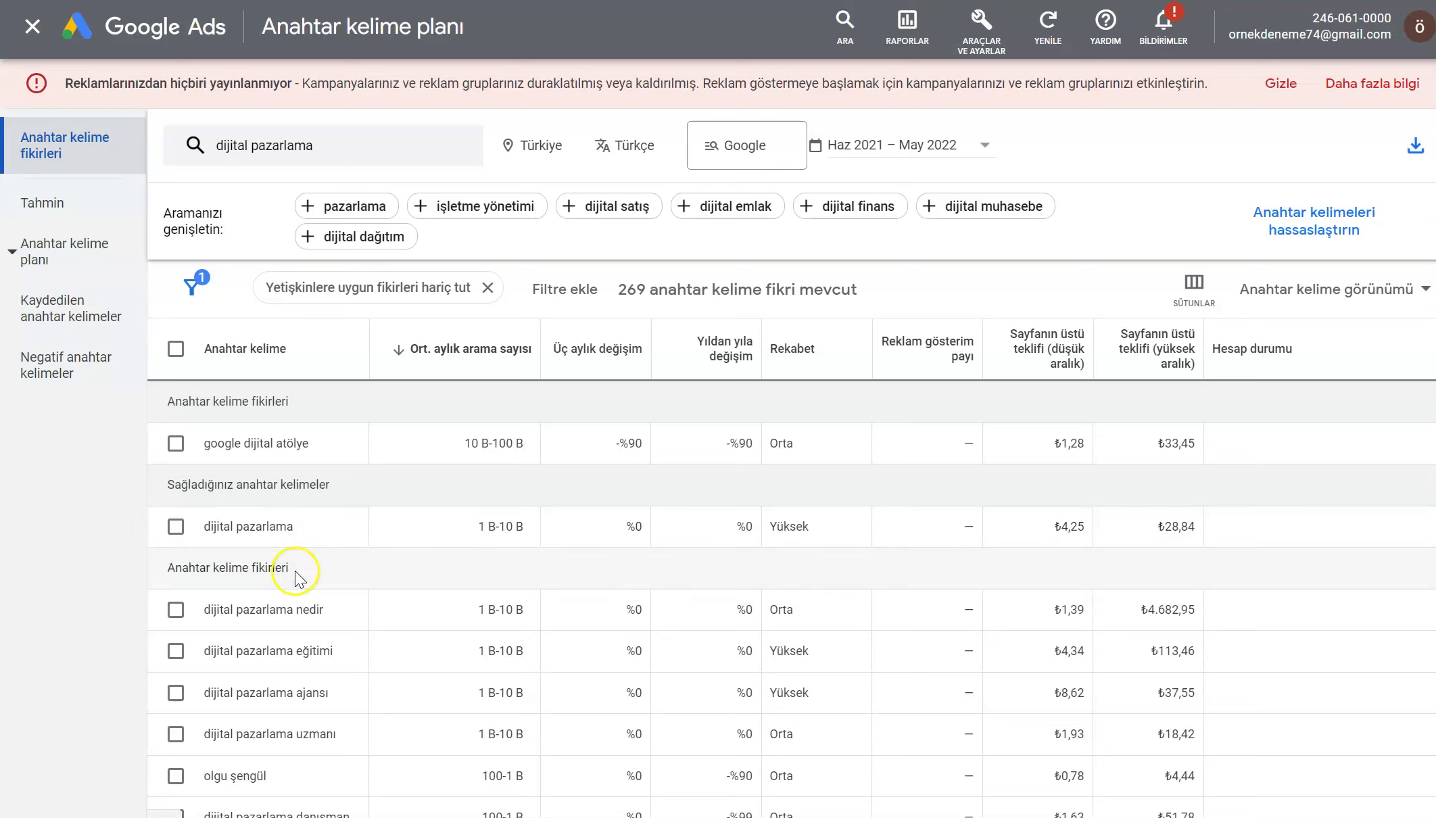
Select the ideas "dijital pazarlama ajansı" and "dijital pazarlama danışmanlığı", widening the keyword column further to show full phrases
scroll(313, 578, "down", 2)
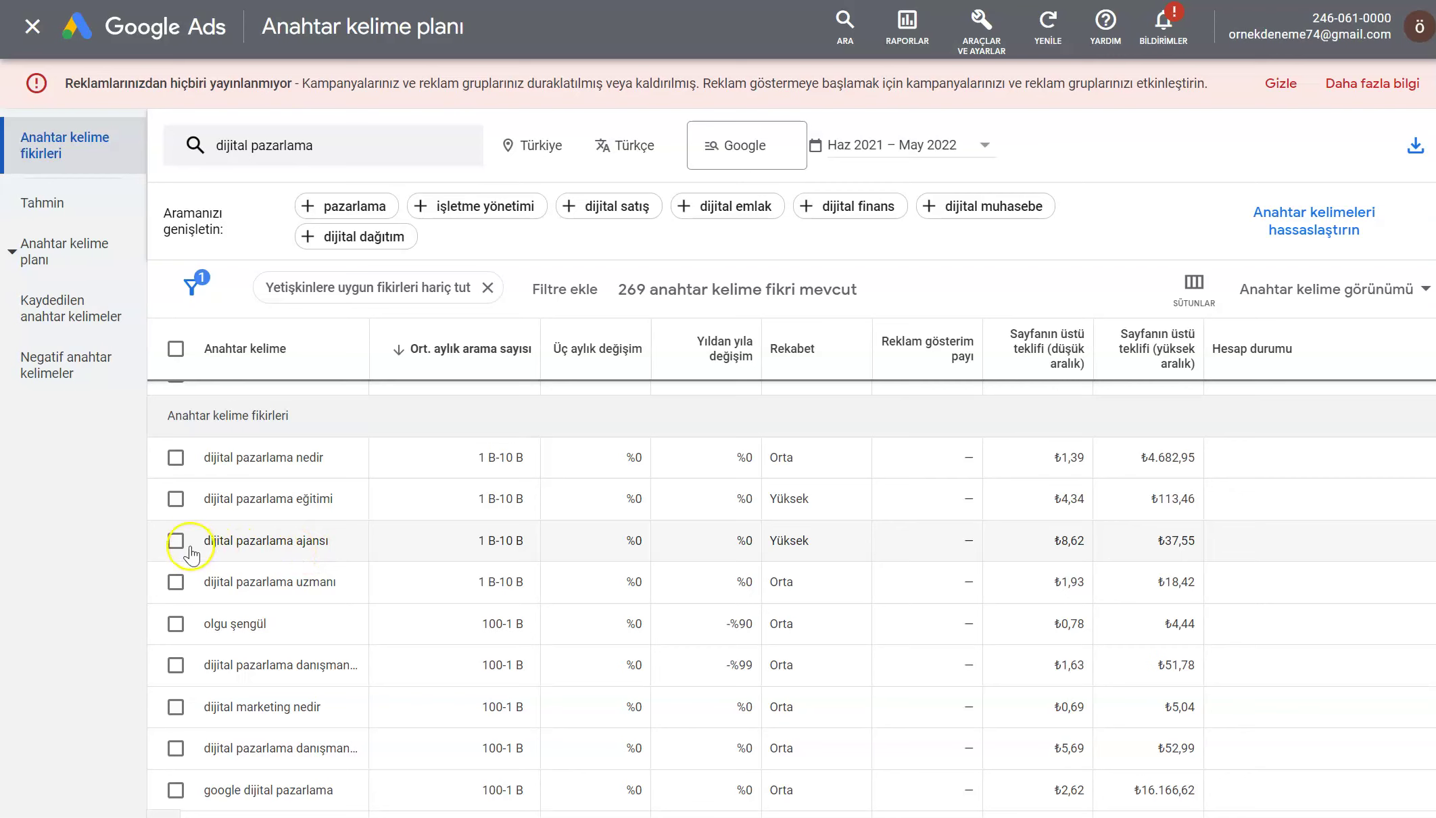
left_click(170, 545)
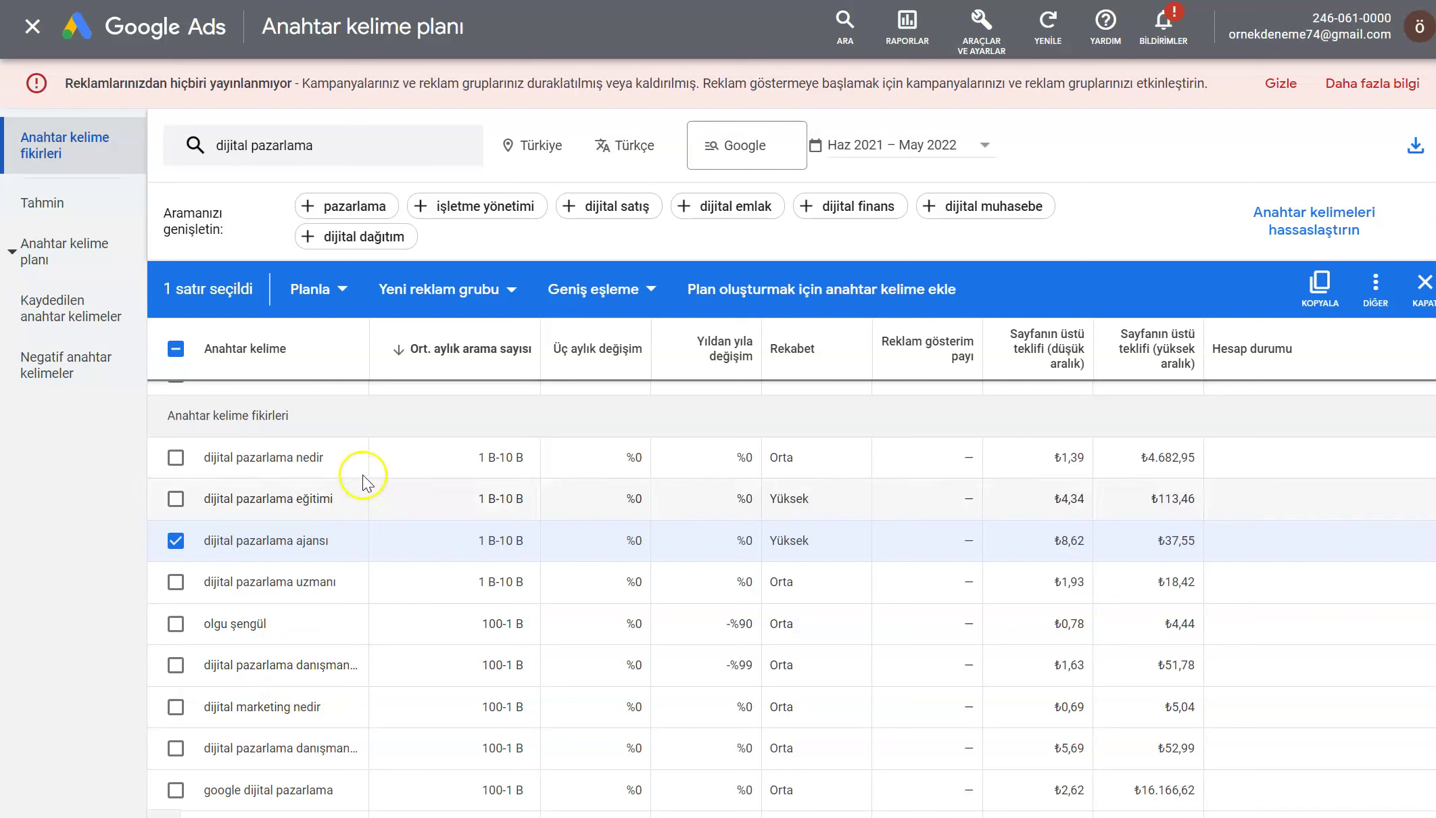
left_click_drag(368, 353, 413, 358)
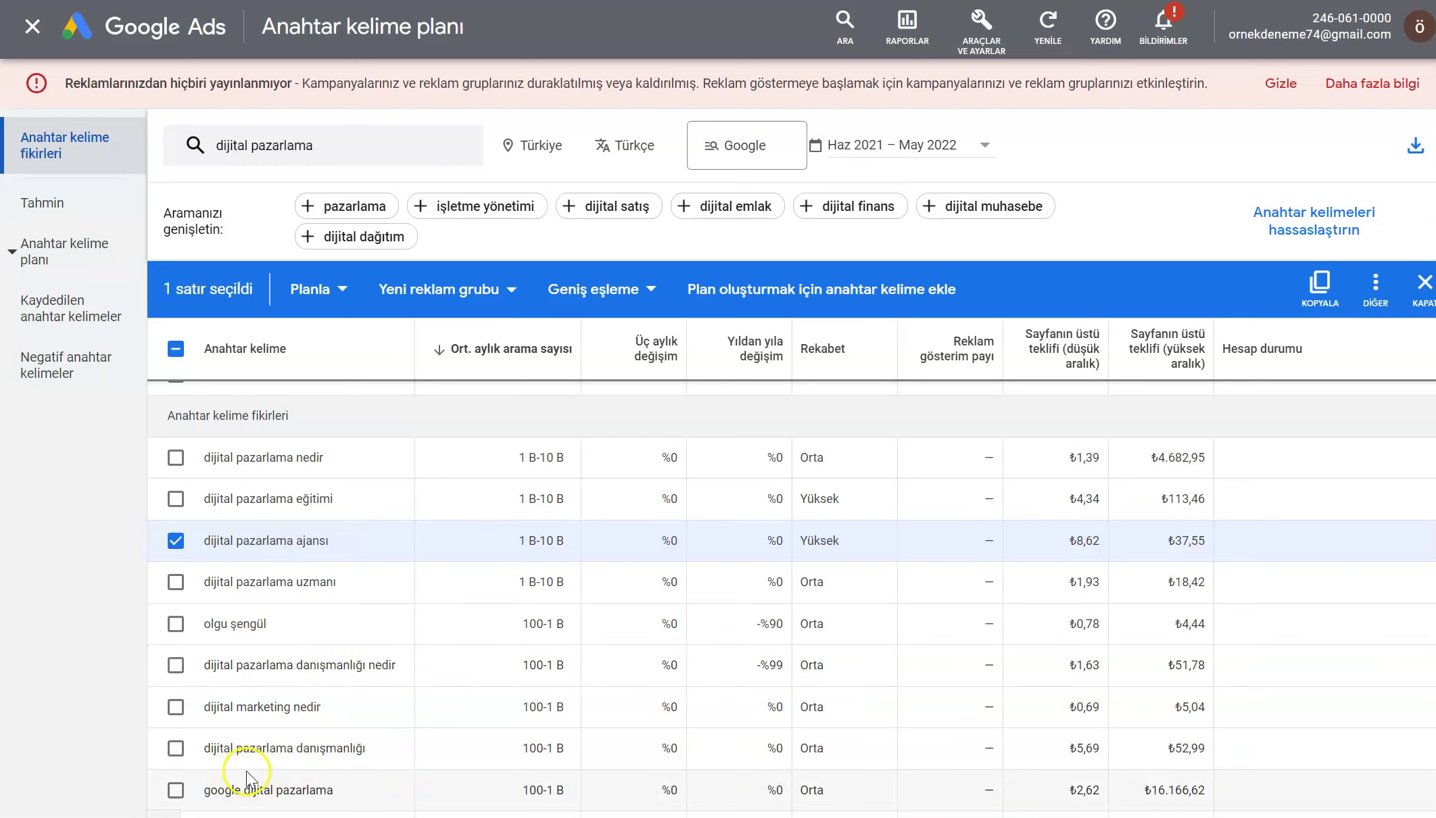
left_click(176, 748)
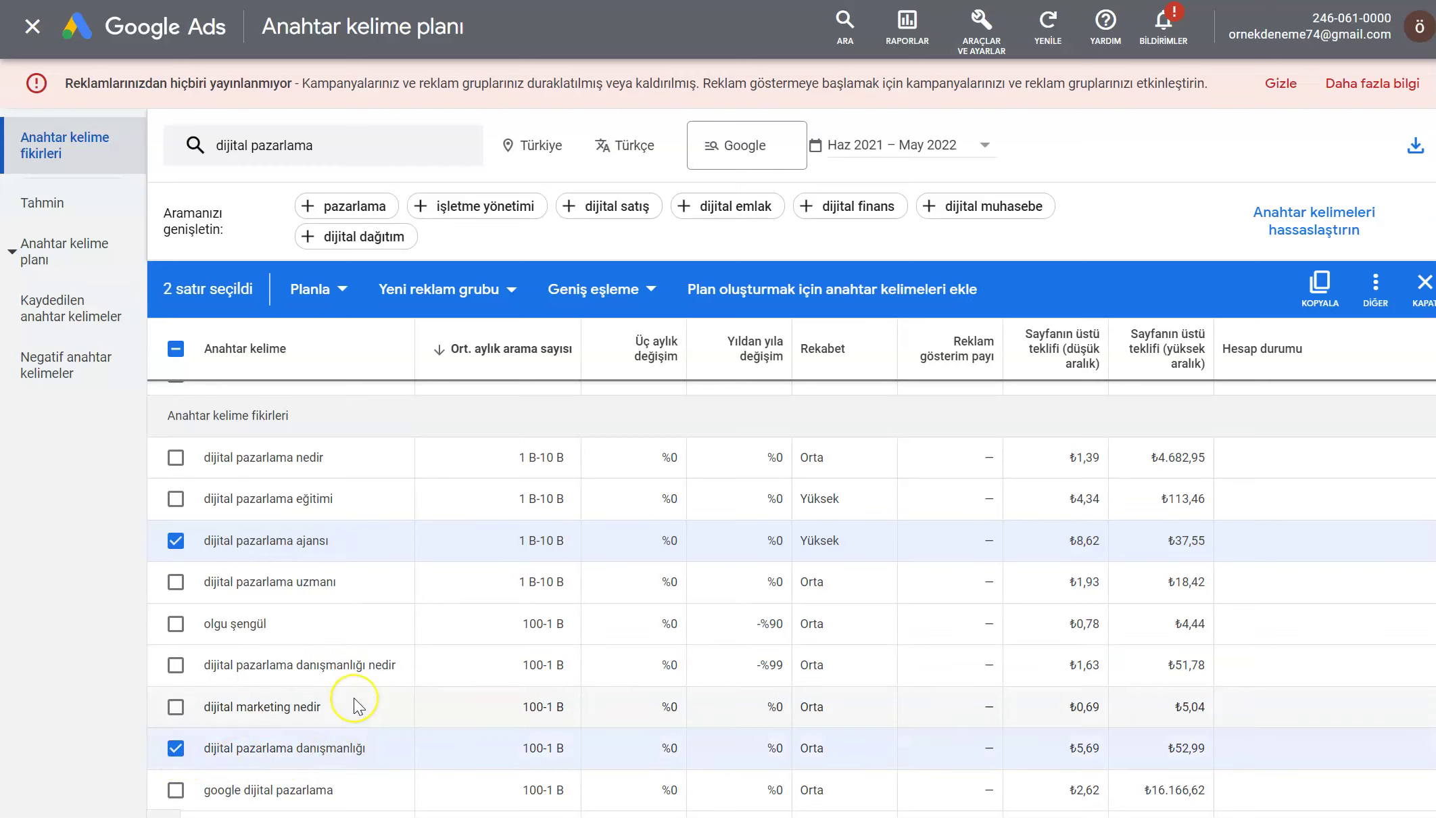
Review more keyword ideas and switch to the PowerPoint slide "Nasıl Anahtar Kelime Çalışması Yapıyoruz?"
scroll(354, 704, "down", 2)
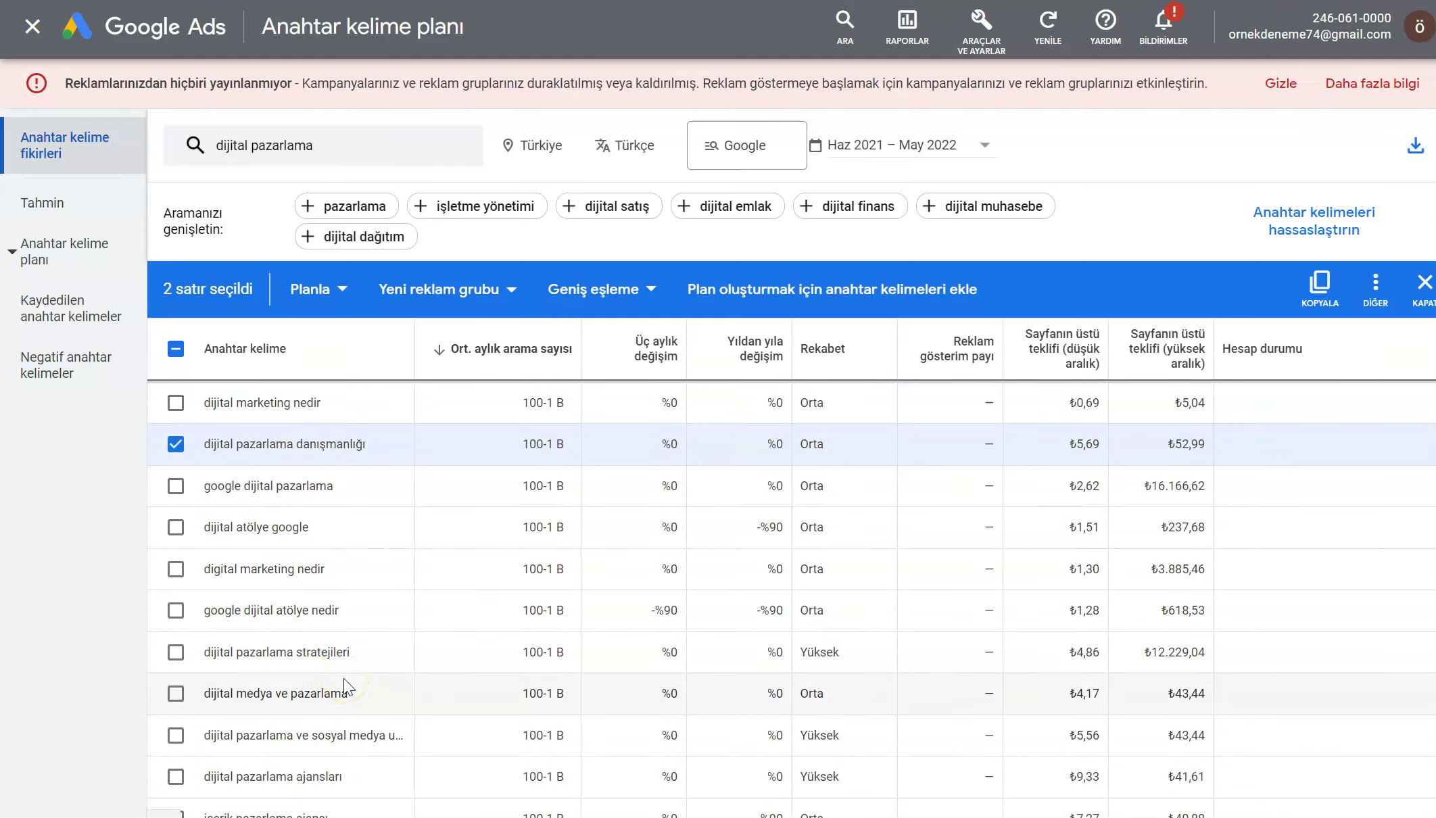
scroll(345, 684, "up", 2)
scroll(344, 678, "up", 2)
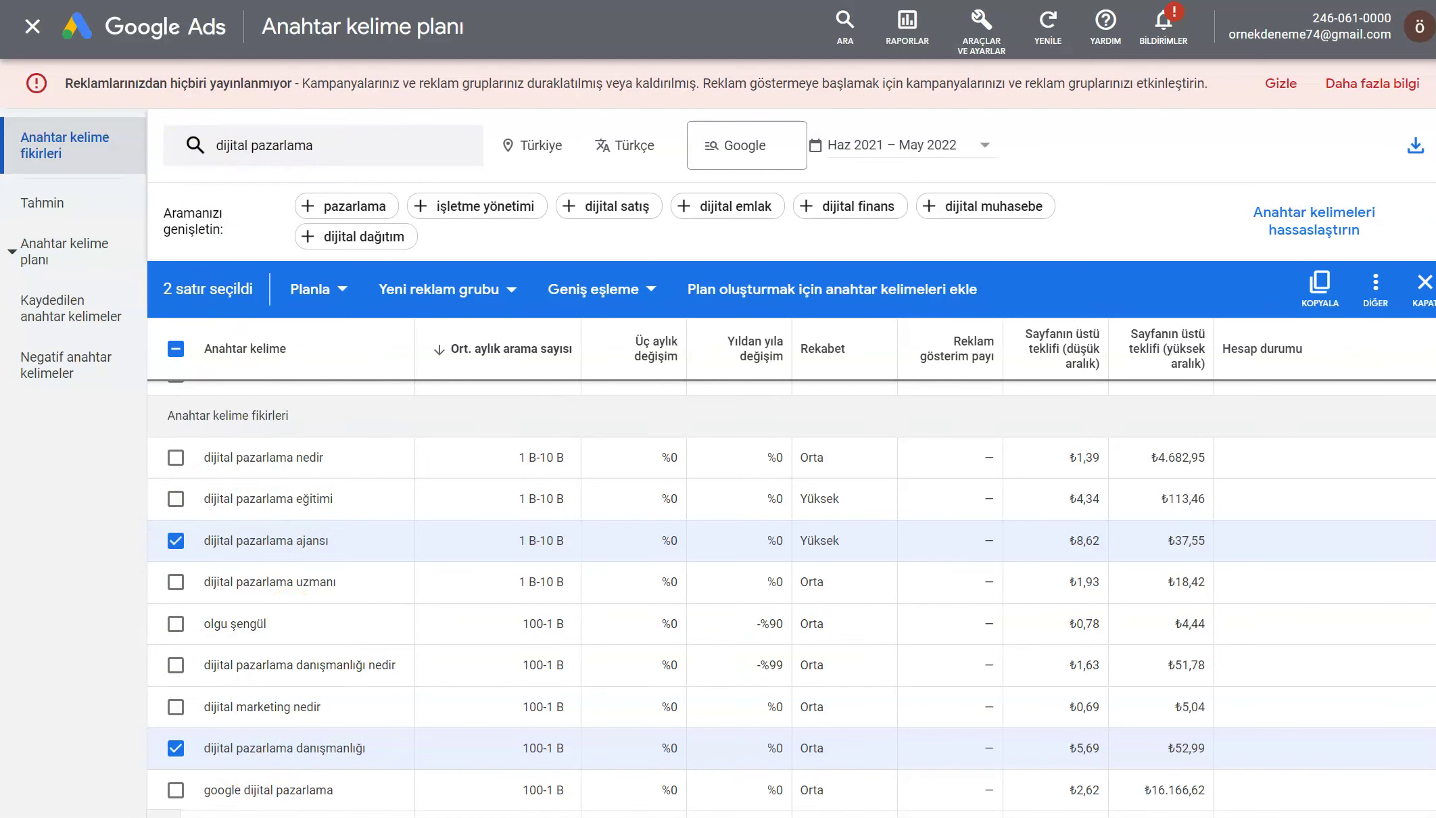
left_click(752, 817)
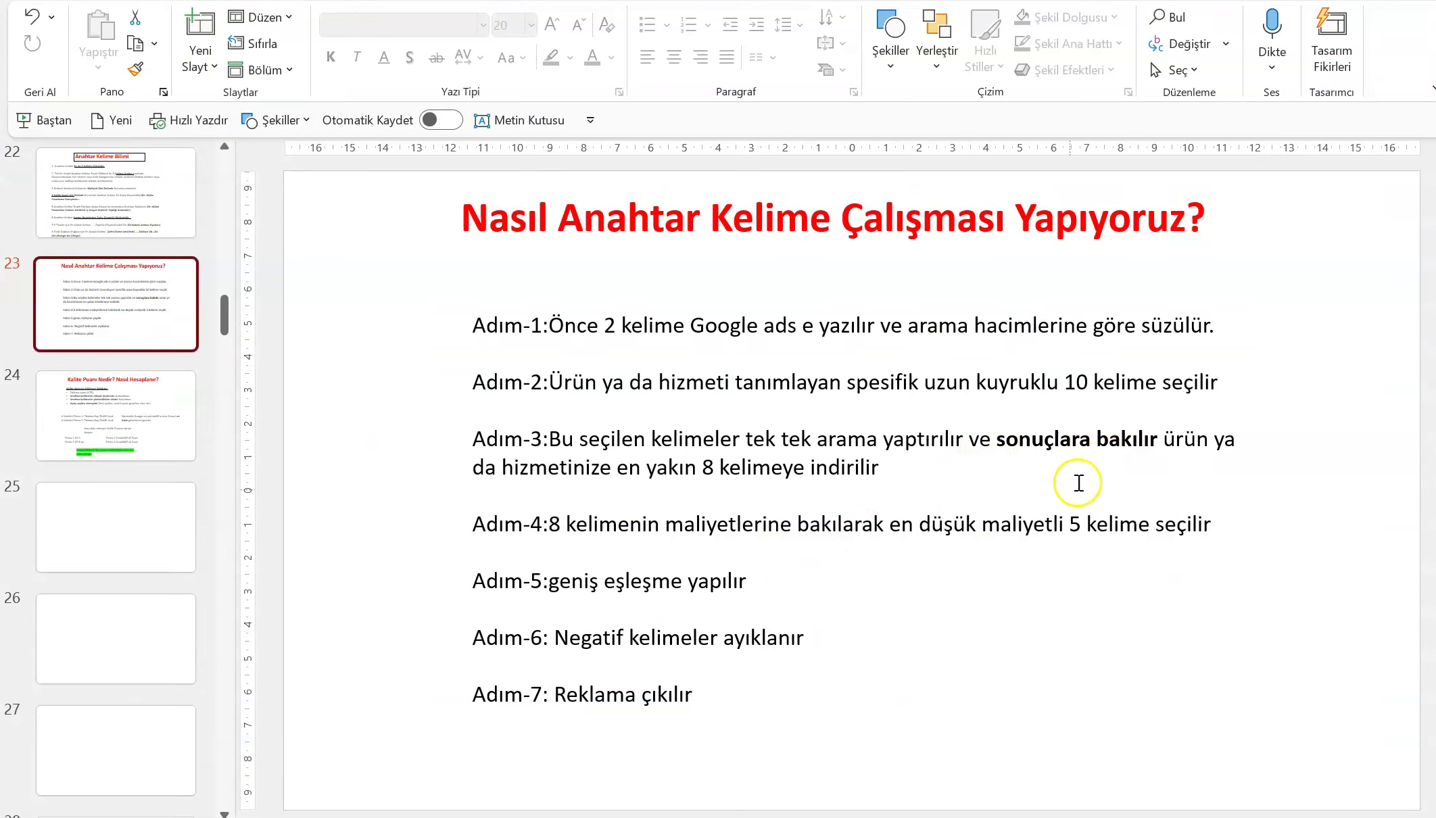
Return to the Google Ads keyword ideas and try adding "dijital pazarlama uzmanı" to the selection
mouse_move(751, 817)
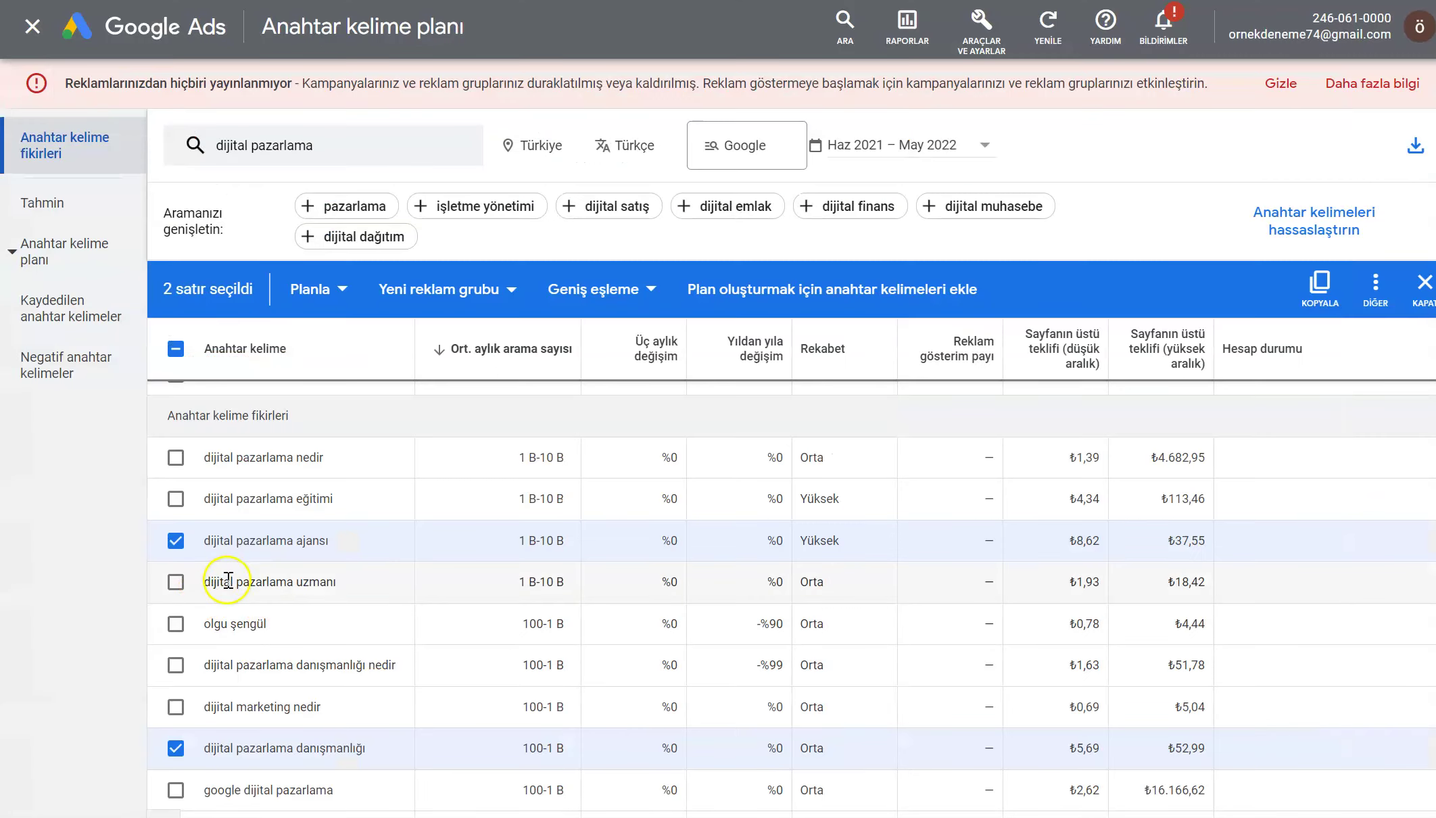
scroll(224, 584, "up", 3)
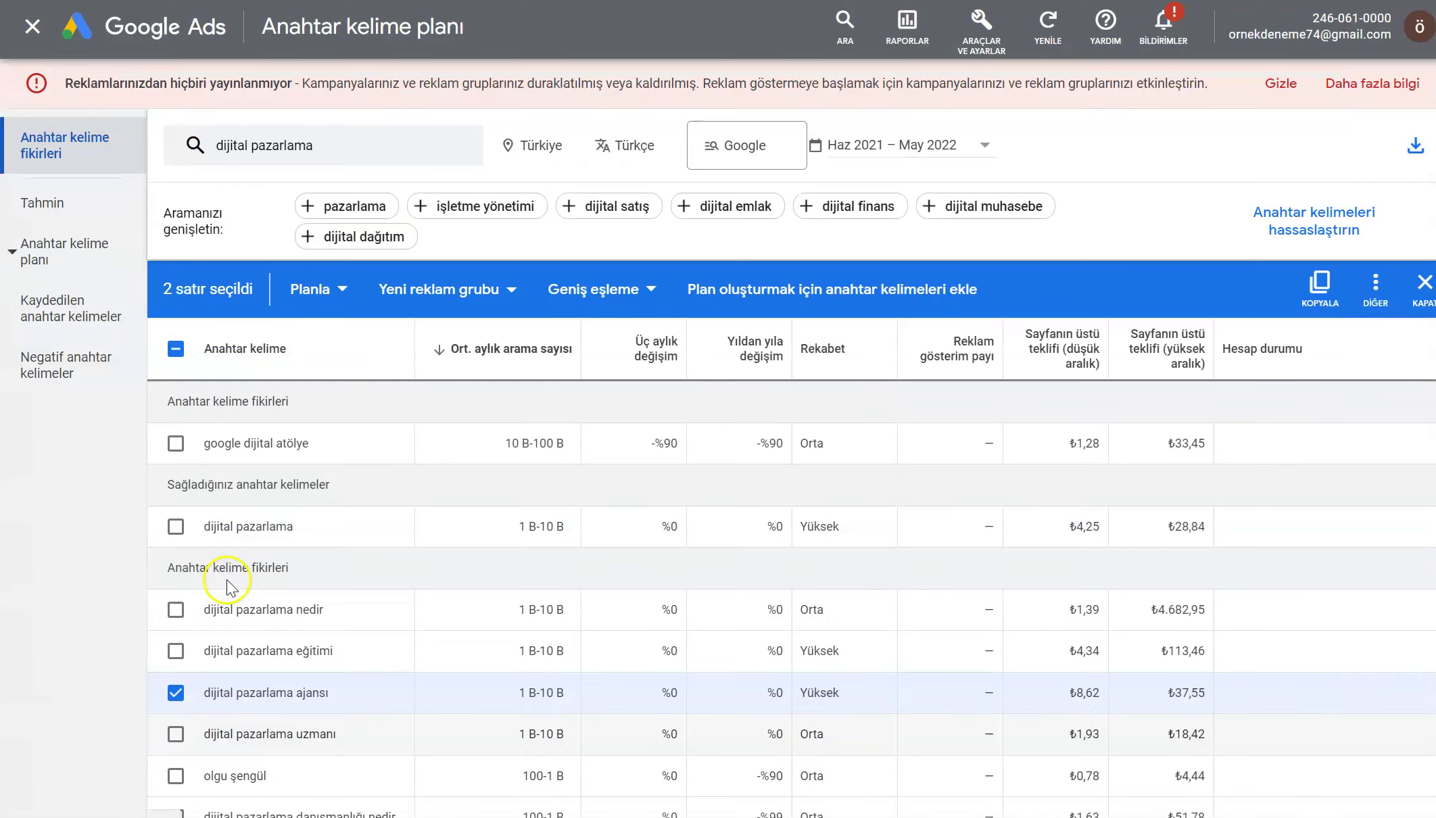
scroll(264, 608, "down", 2)
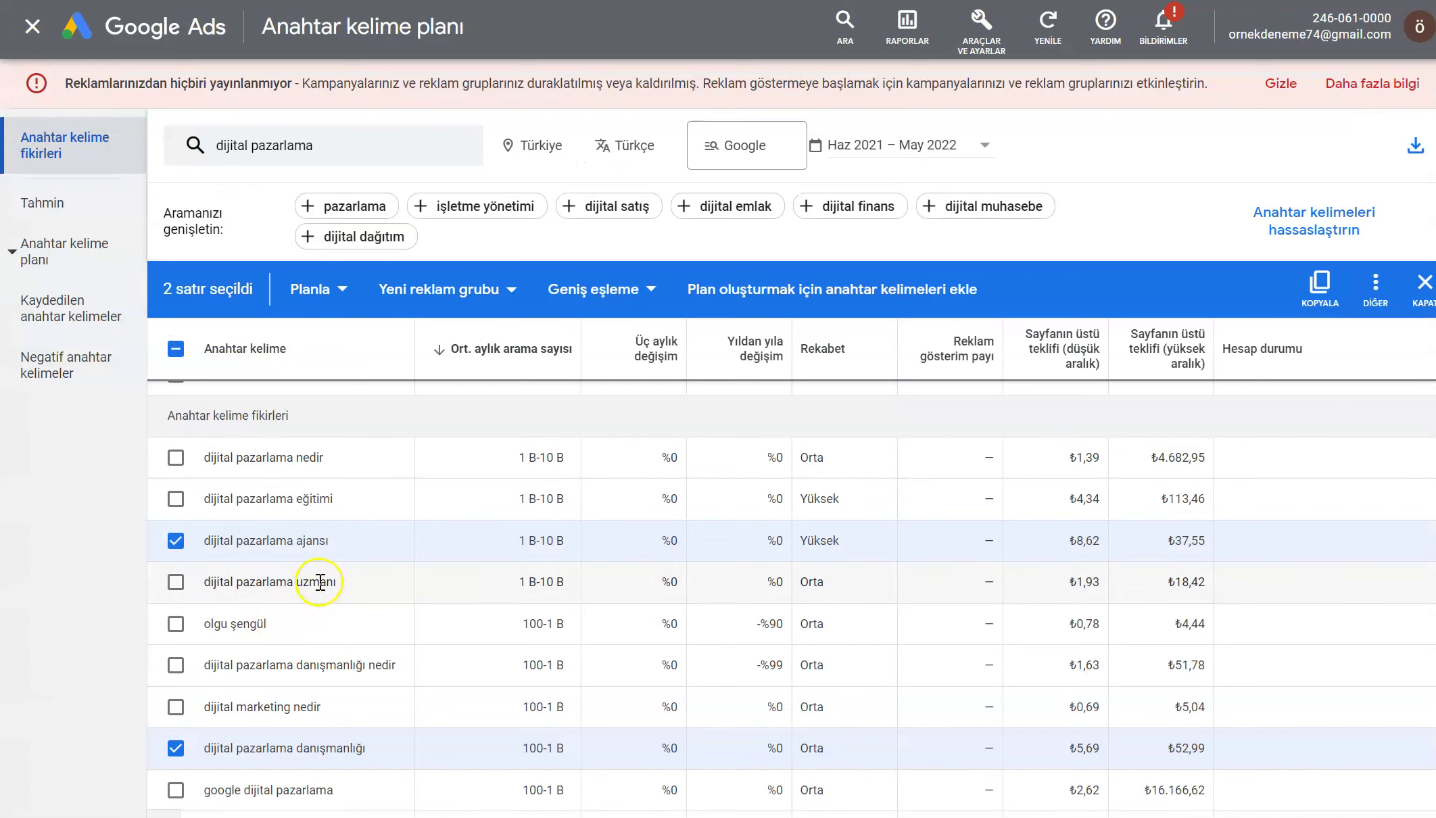
left_click(175, 581)
left_click(176, 582)
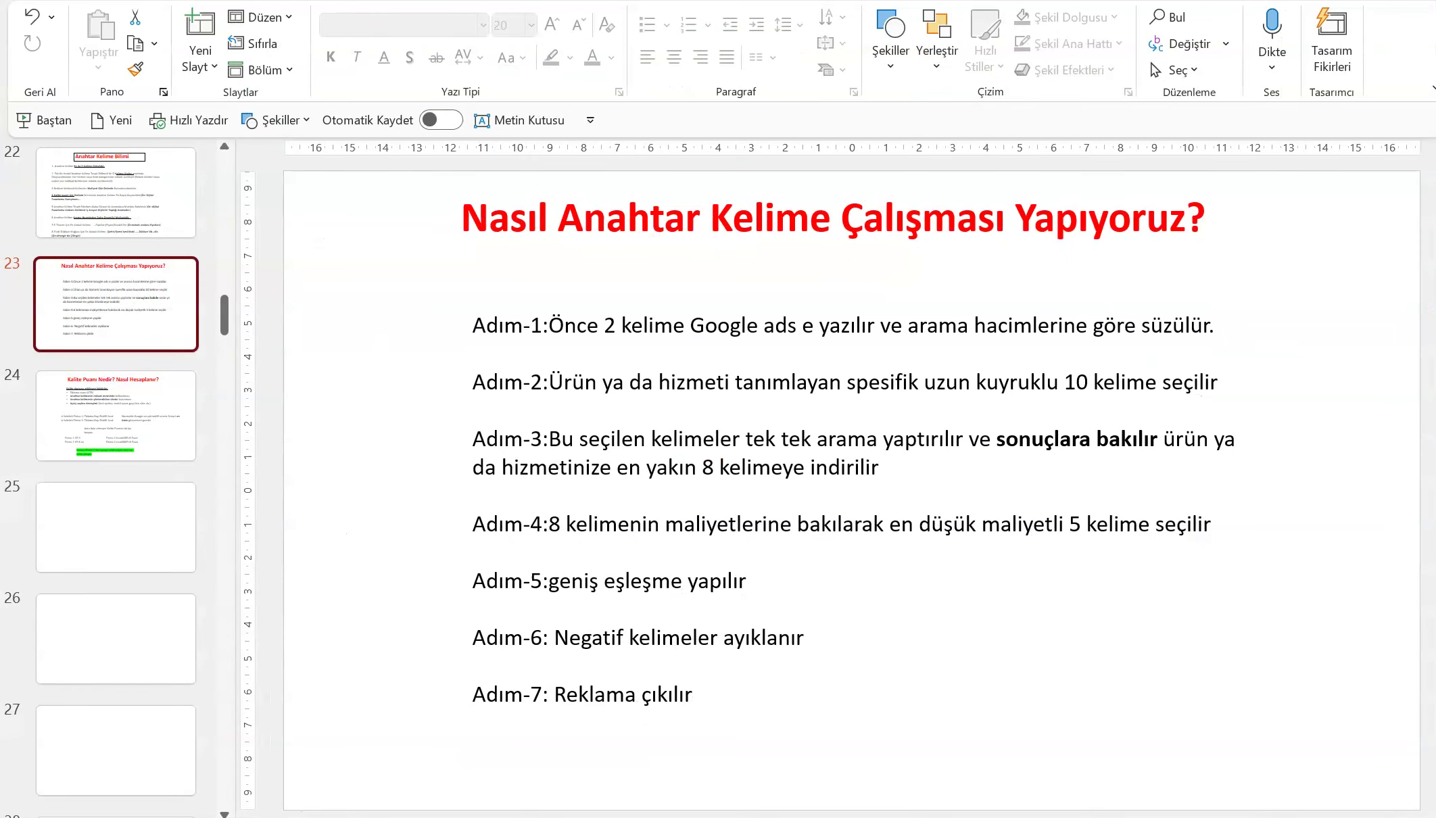
Review the cost criterion in Adım-4 of the slide and examine the top-of-page bids of the Google Ads keyword ideas
left_click_drag(891, 526, 1009, 526)
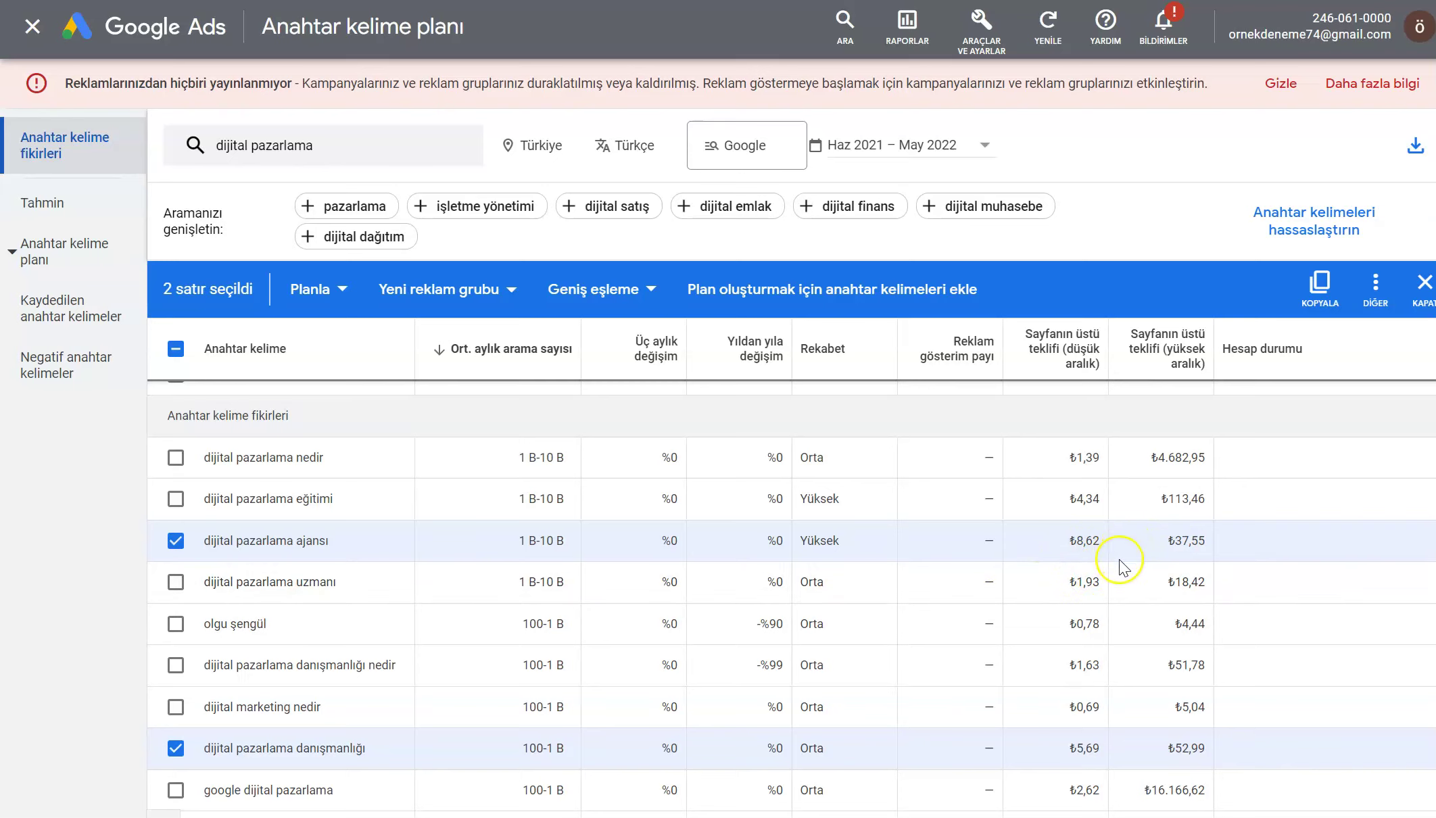
scroll(1122, 559, "down", 2)
scroll(1122, 558, "down", 2)
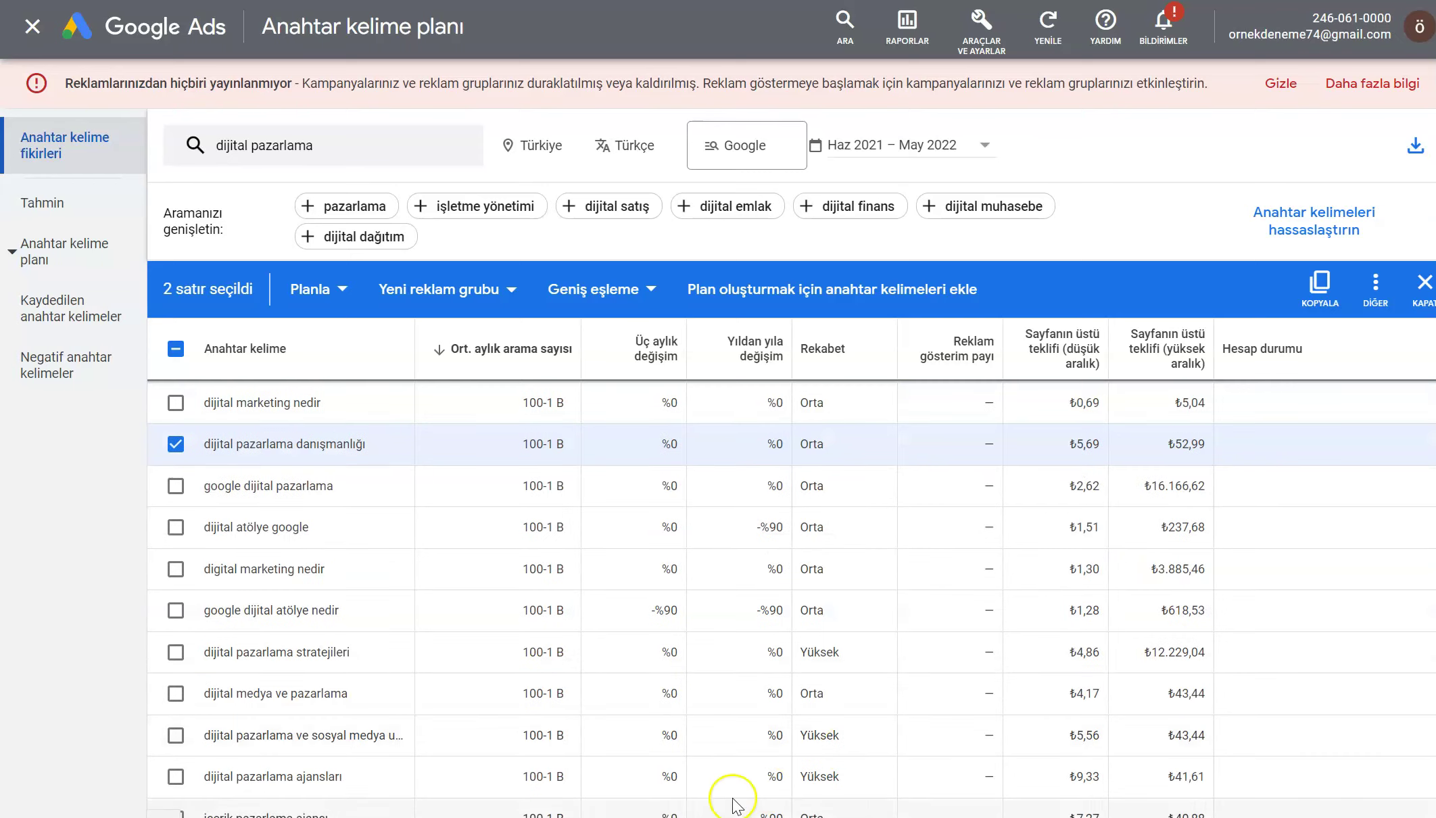
Deselect "dijital pazarlama ajansı" and "dijital pazarlama danışmanlığı" in the keyword ideas list
scroll(192, 676, "up", 6)
left_click(177, 698)
scroll(192, 703, "down", 4)
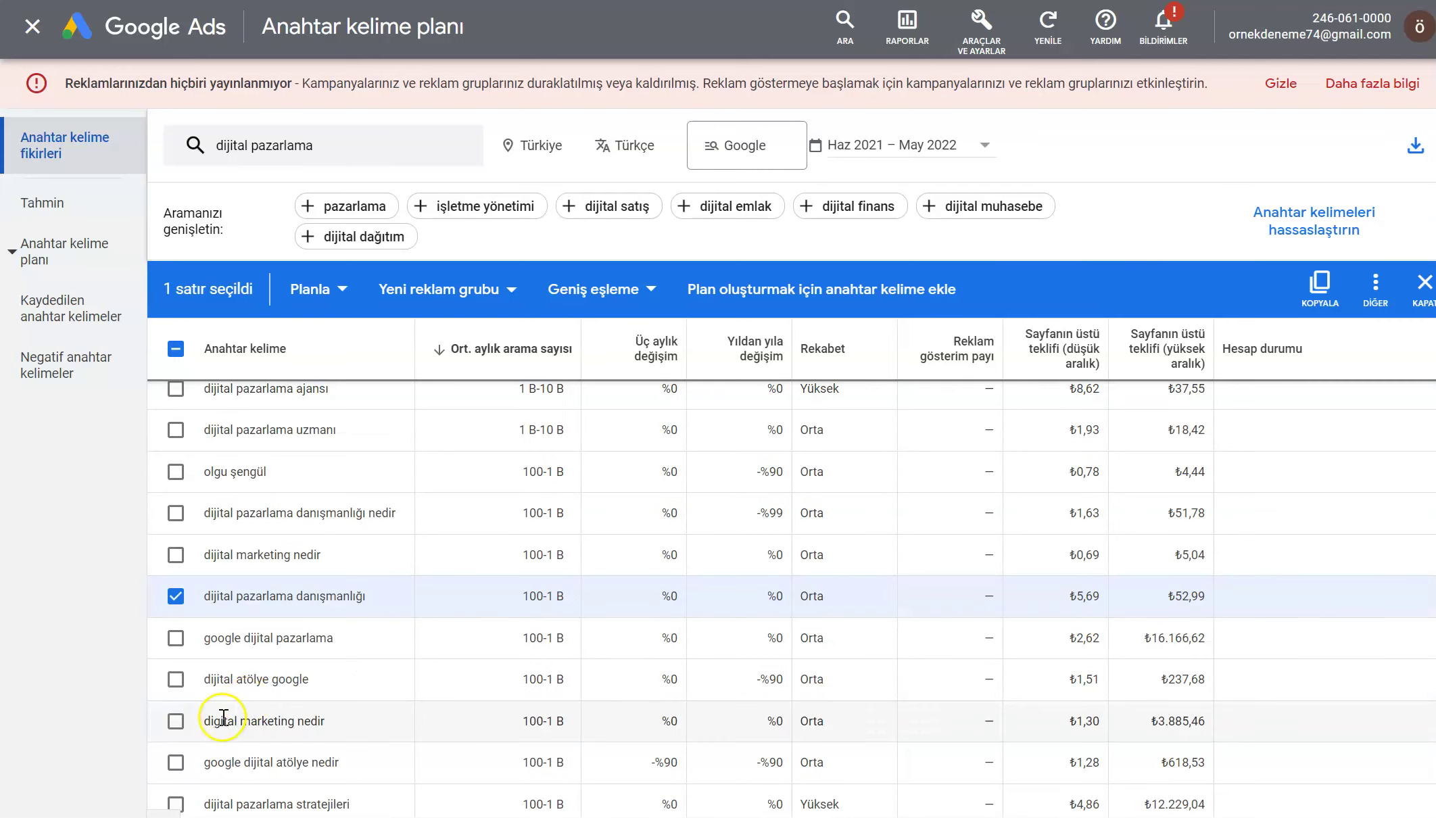
left_click(190, 599)
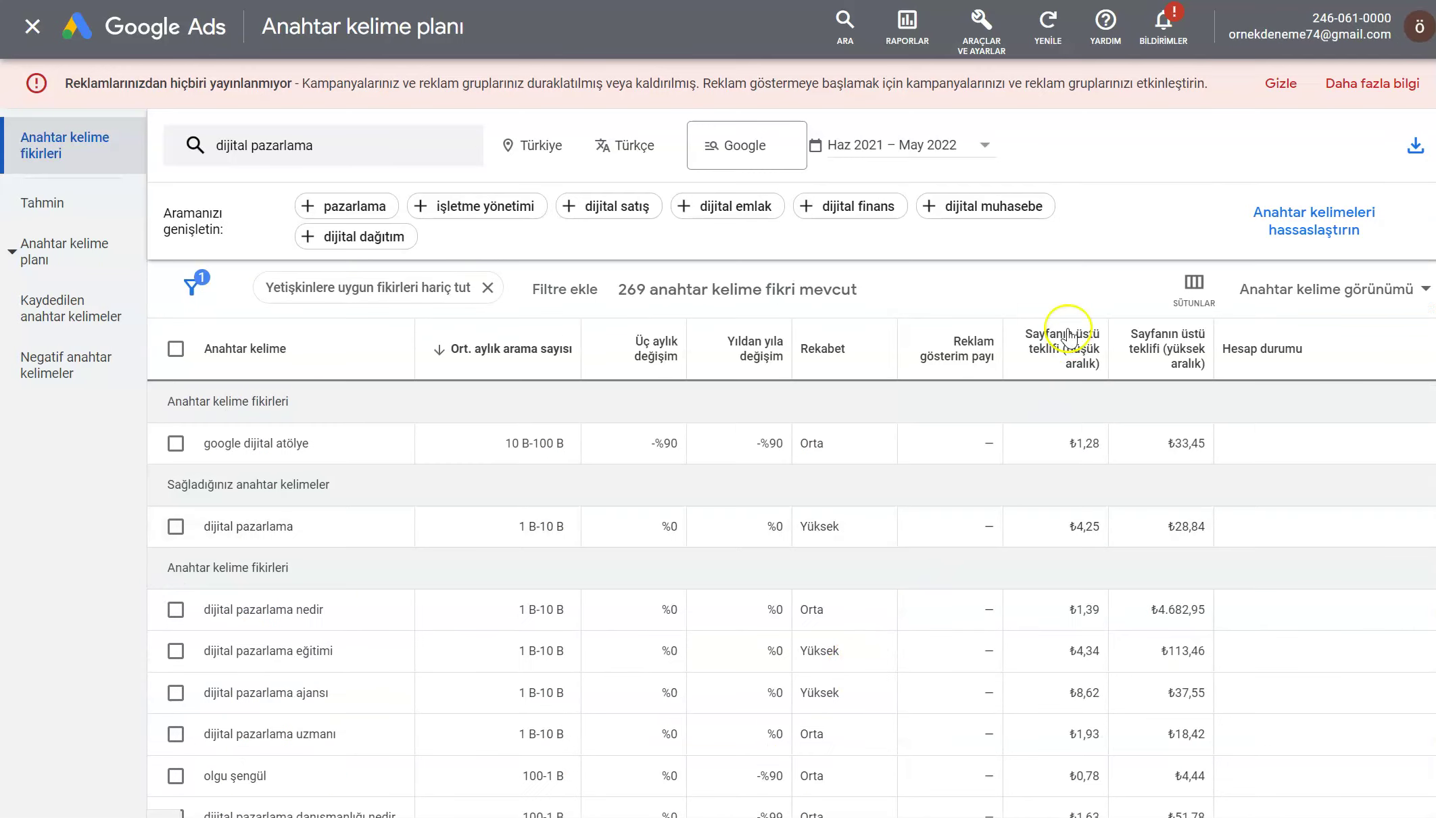
Sort the keyword ideas by low-range top-of-page bid, cheapest first, and review the low-cost phrases
left_click(1062, 351)
left_click(1062, 352)
scroll(514, 608, "down", 5)
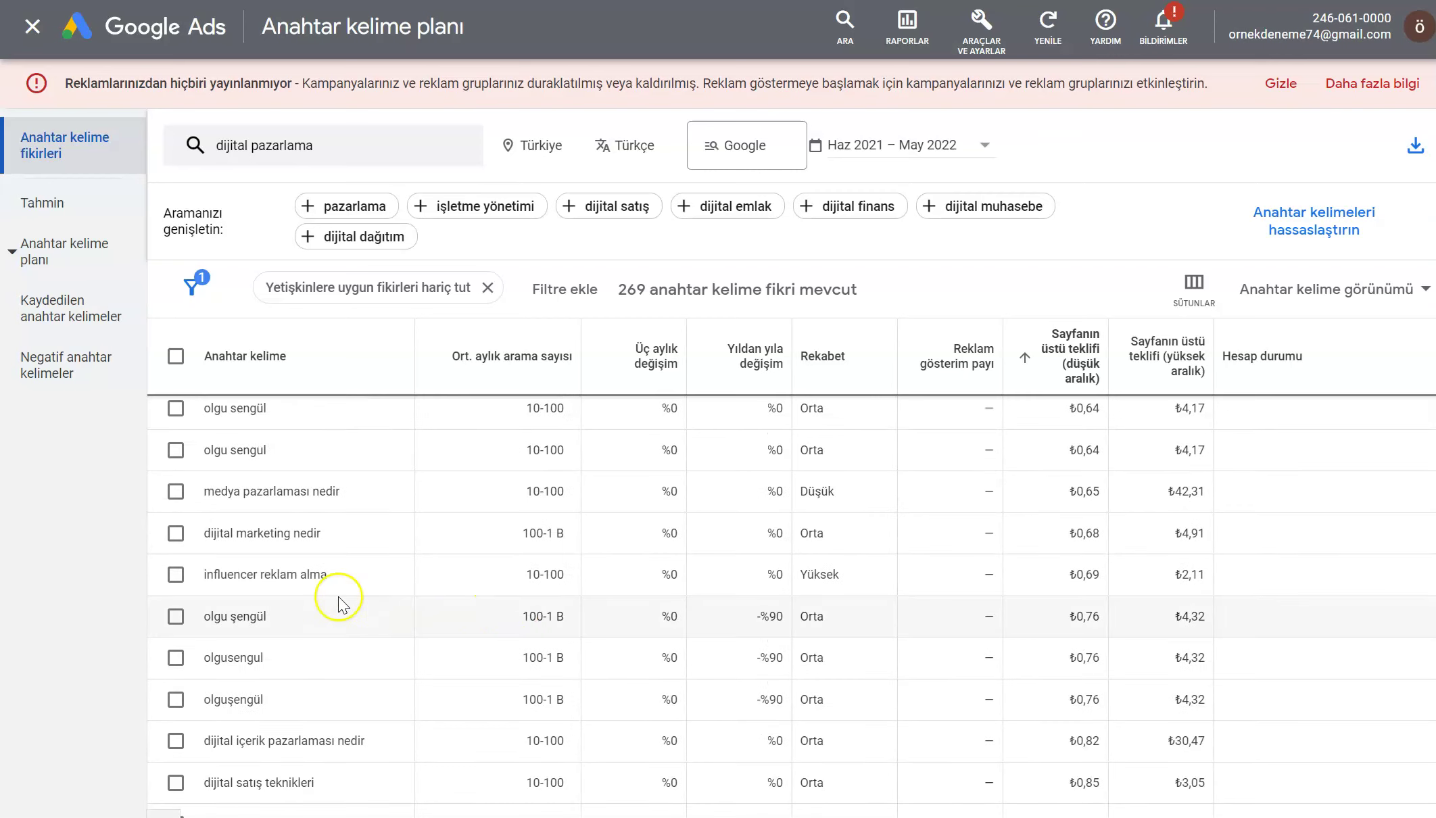
scroll(338, 601, "down", 3)
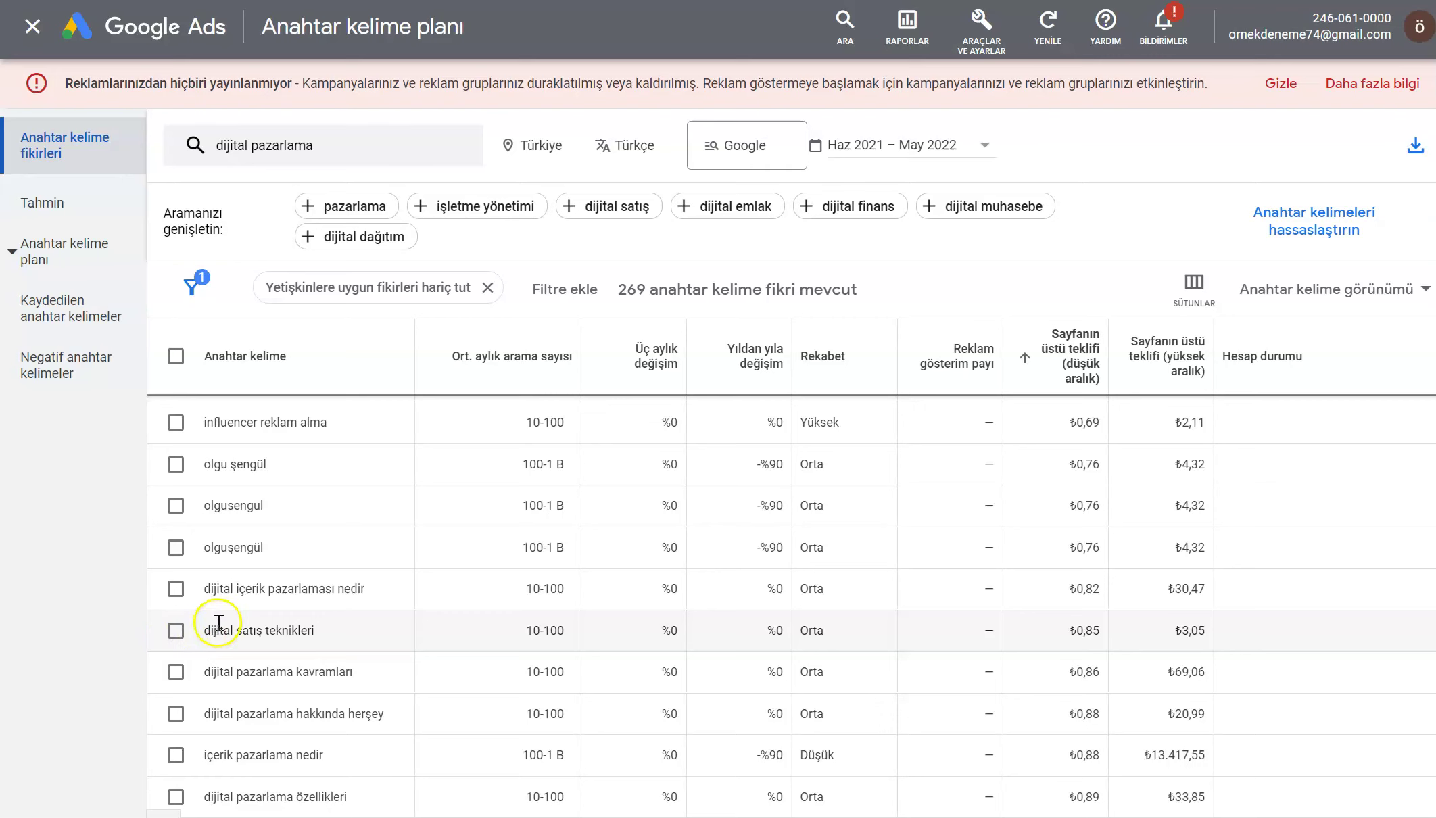
scroll(251, 610, "down", 2)
scroll(252, 611, "down", 2)
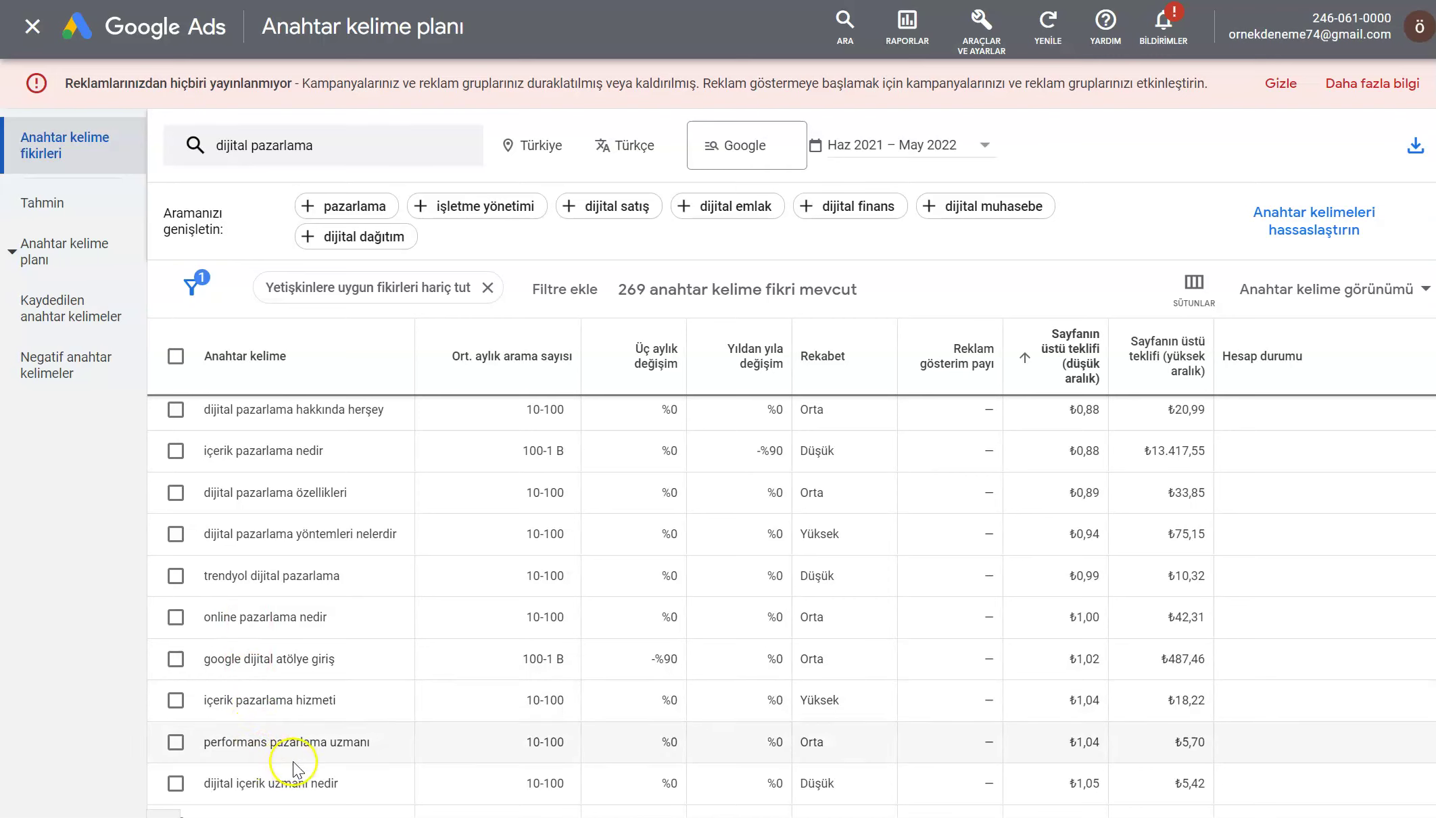
Select "performans pazarlama uzmanı" in the keyword ideas and review the further low-bid phrases below it
left_click(175, 743)
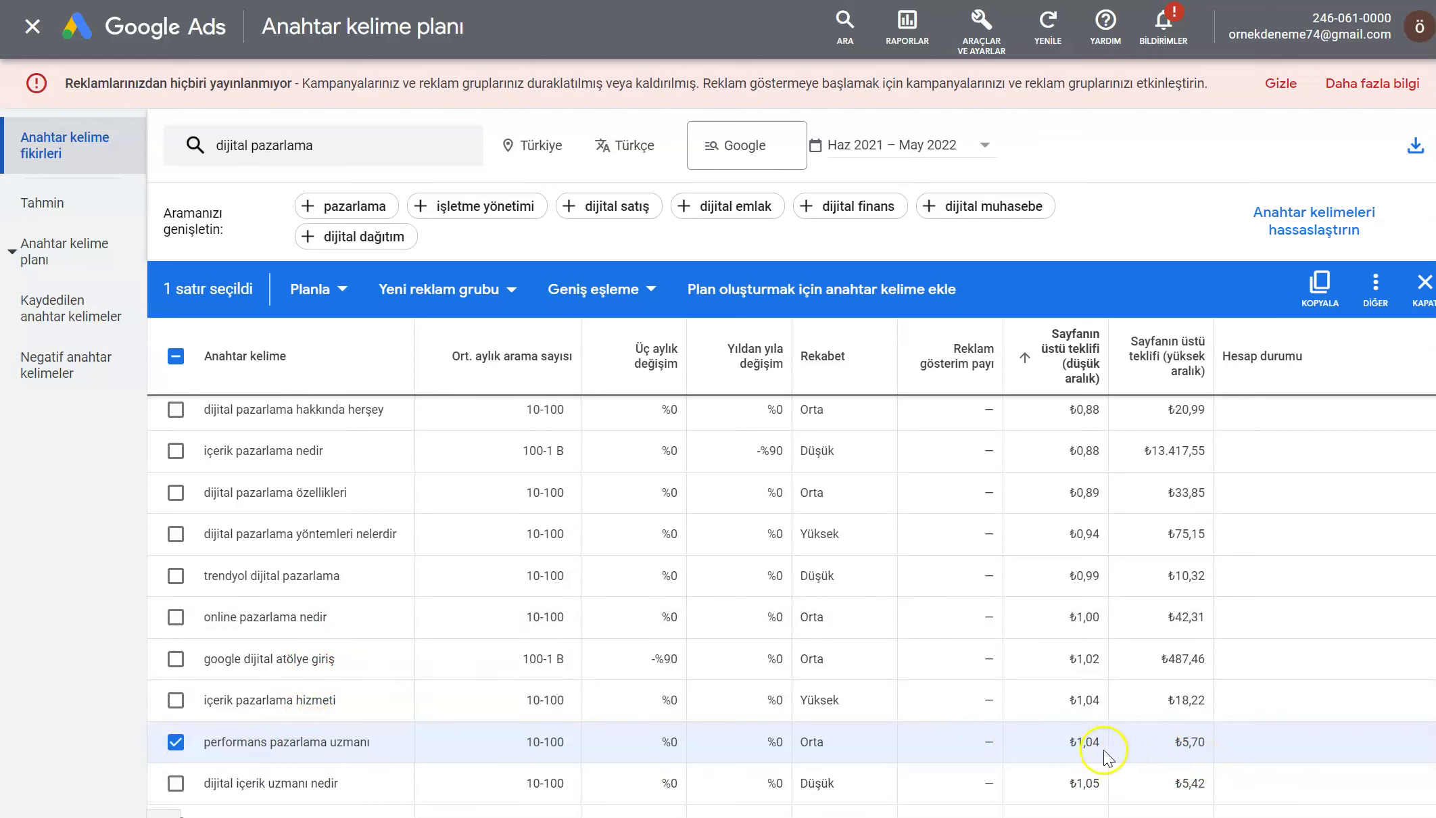
scroll(277, 548, "down", 2)
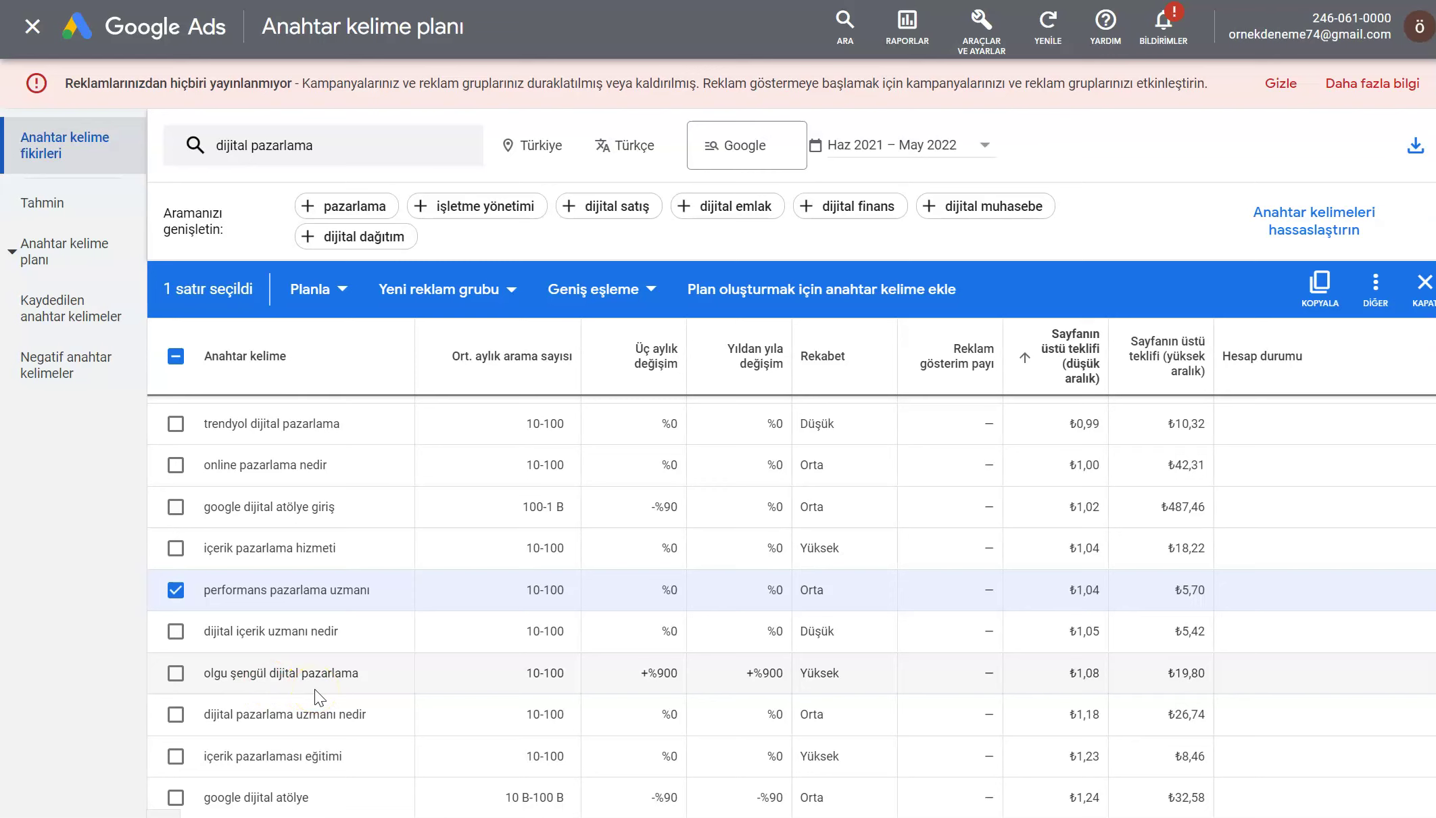
scroll(290, 676, "down", 2)
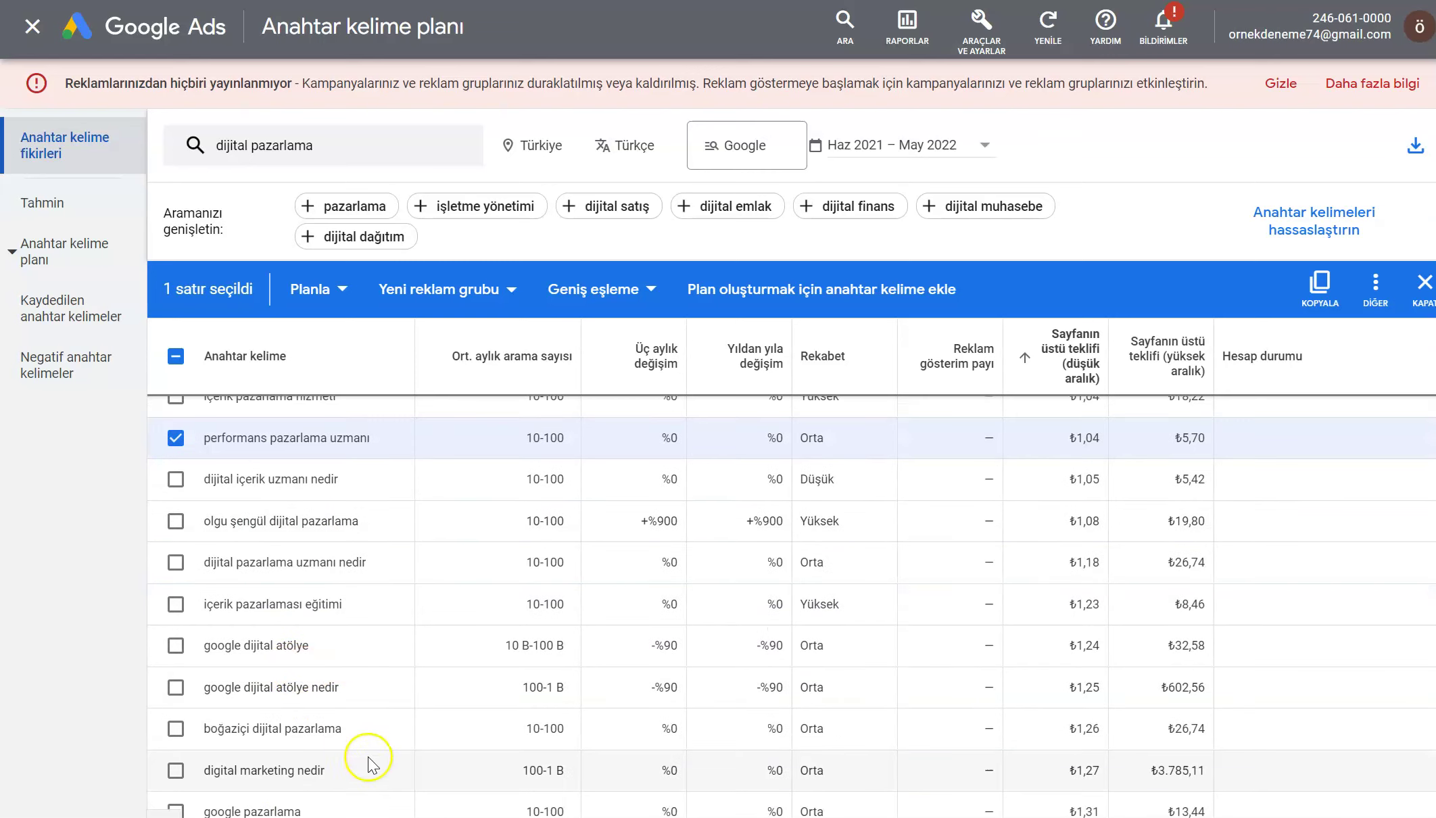
left_click(242, 664)
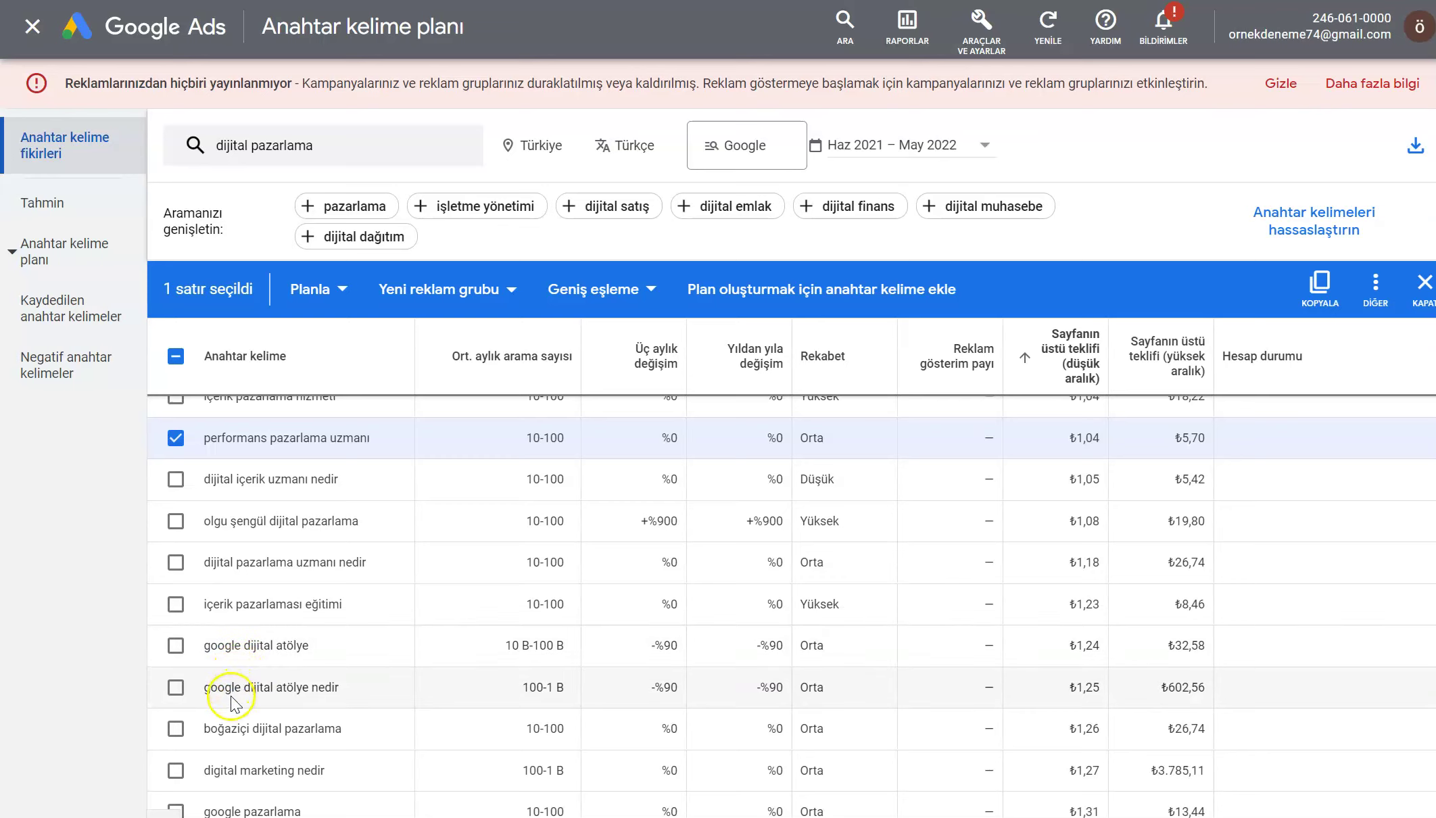
scroll(301, 744, "down", 2)
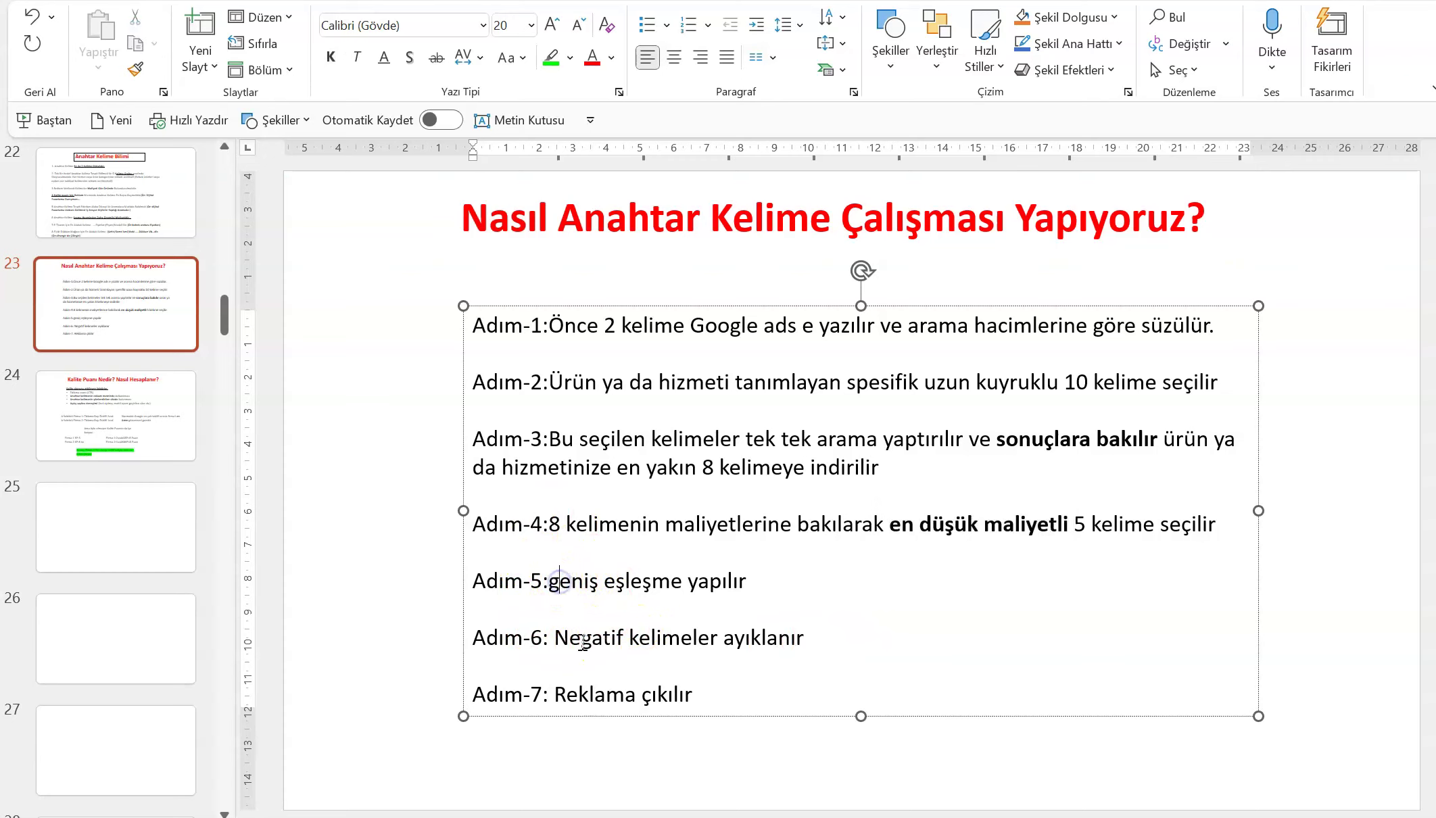
Switch to the PowerPoint slide and capitalise the first word of Adım-5 so the line begins with "Geniş"
key("BackSpace")
type("G")
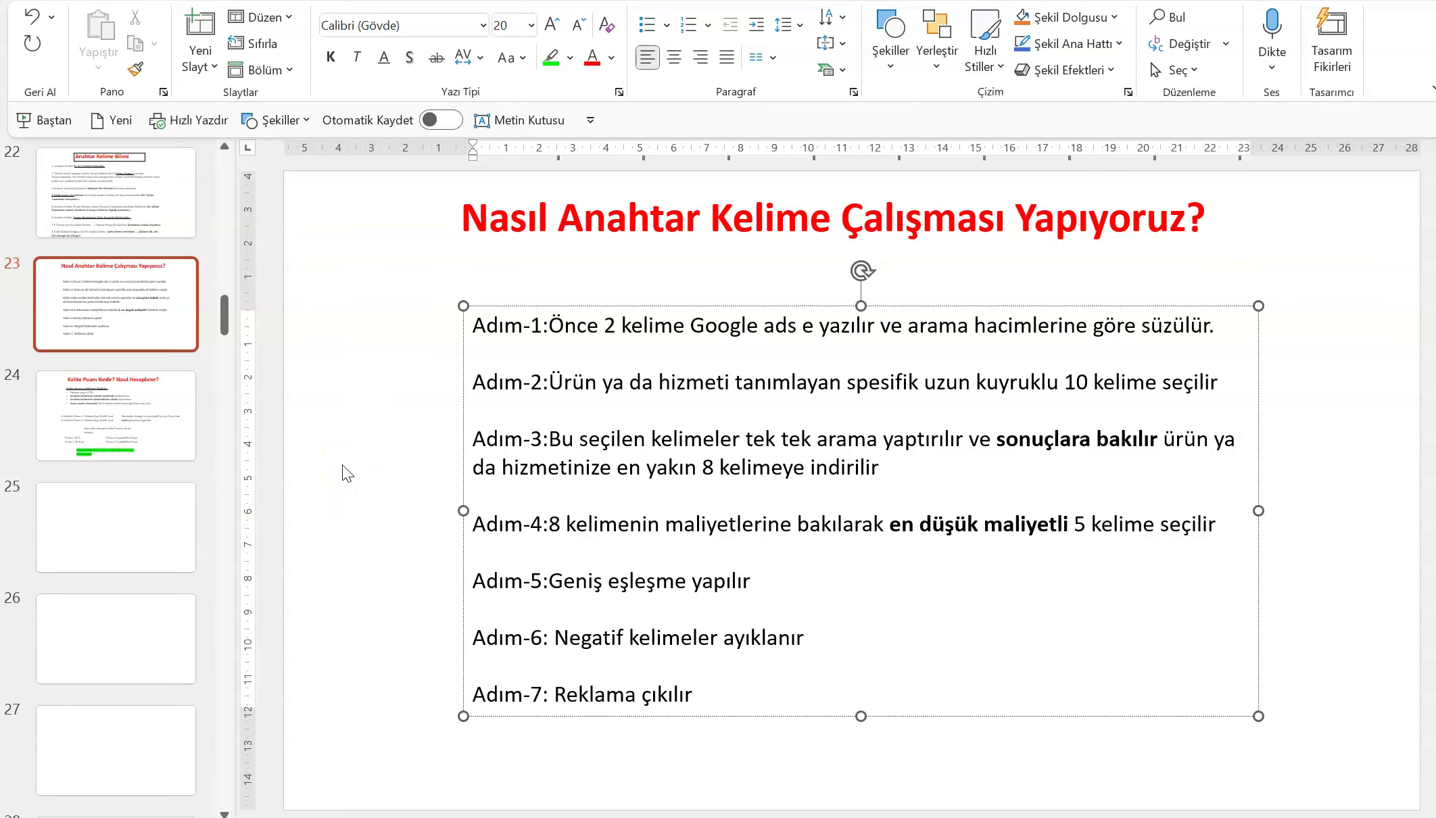
Open the "Anahtar Kelime Bilimi" slide and review its numbered keyword rules
left_click(113, 194)
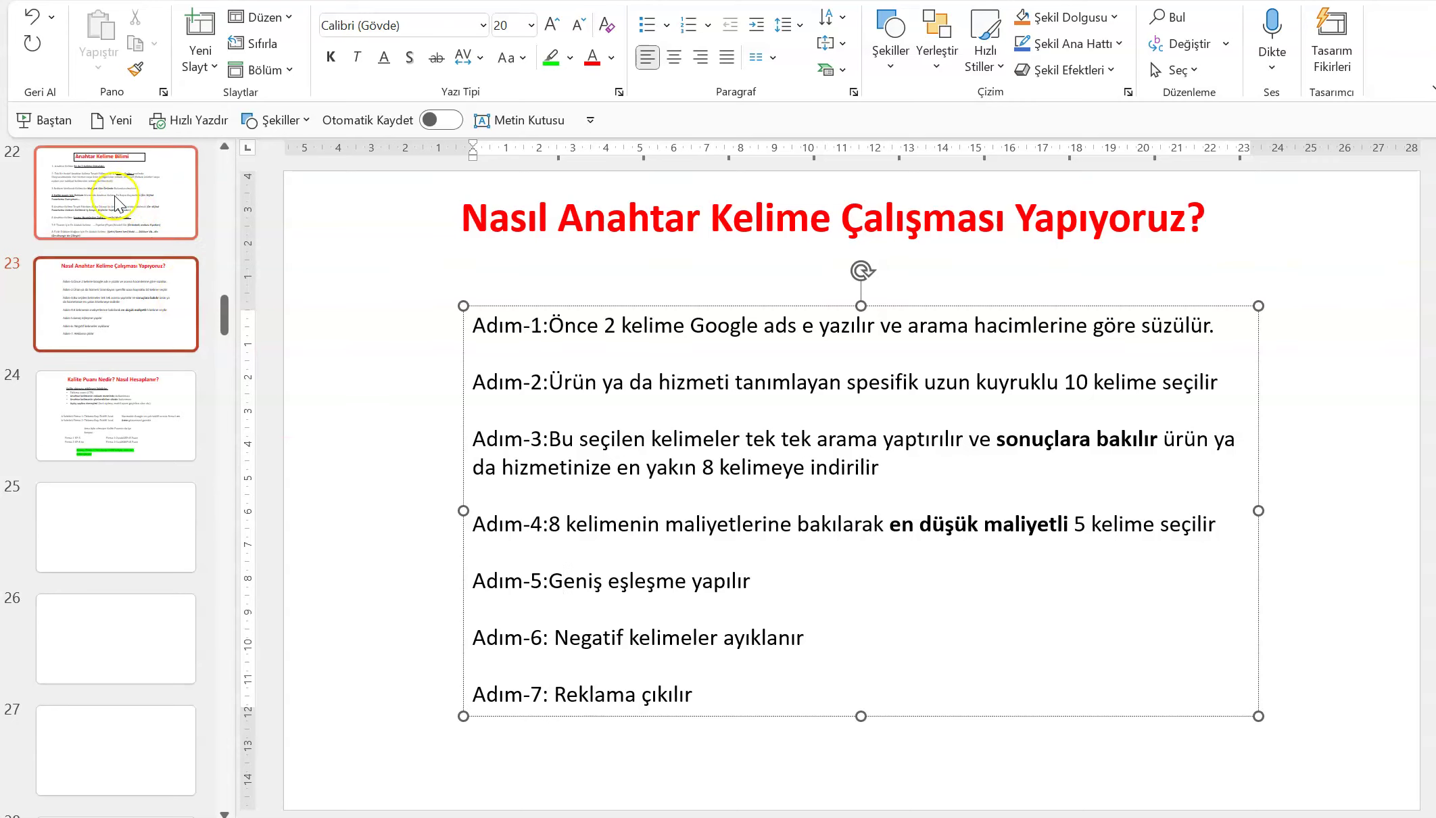
left_click(858, 236)
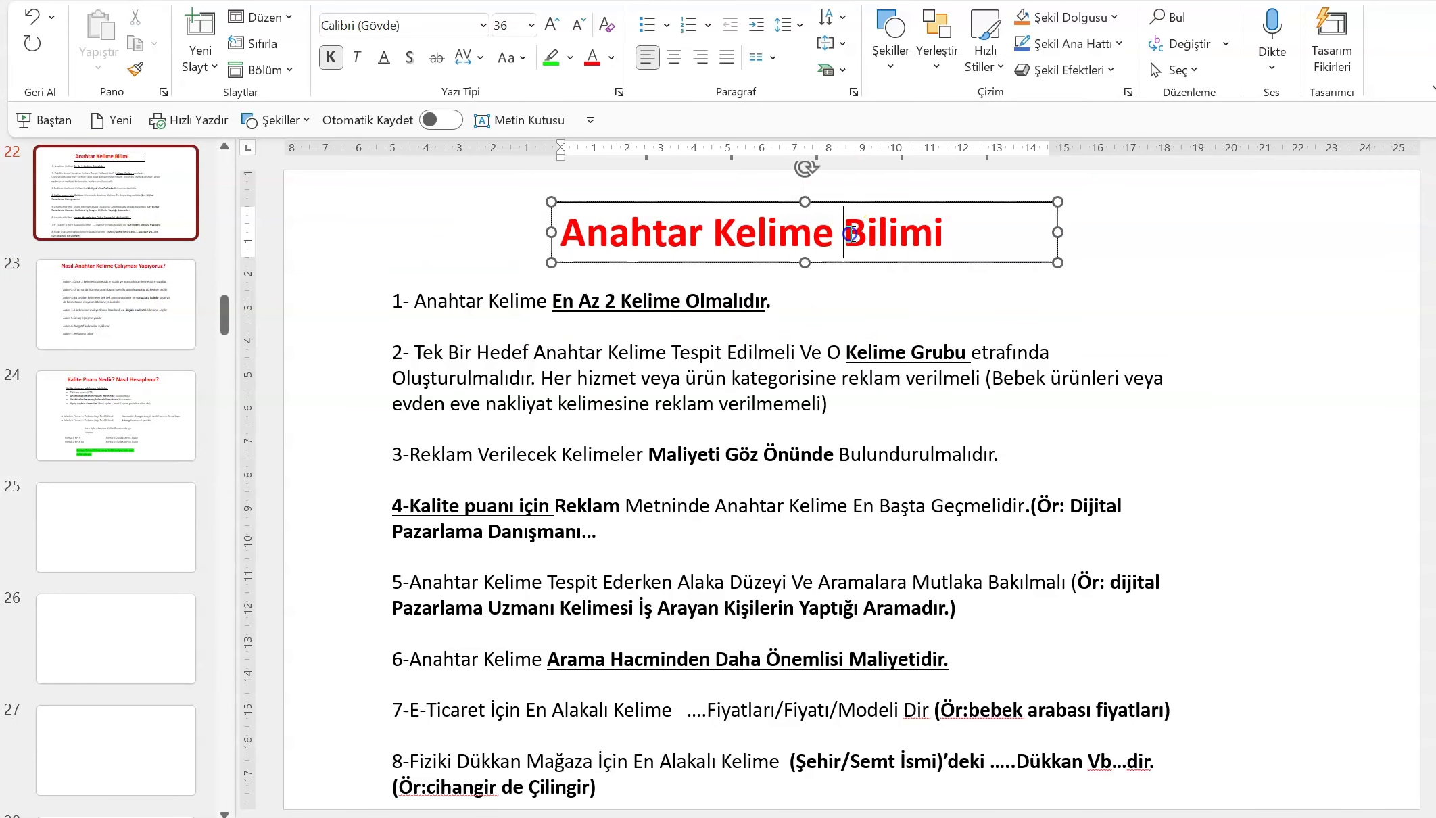
double_click(921, 233)
left_click(899, 318)
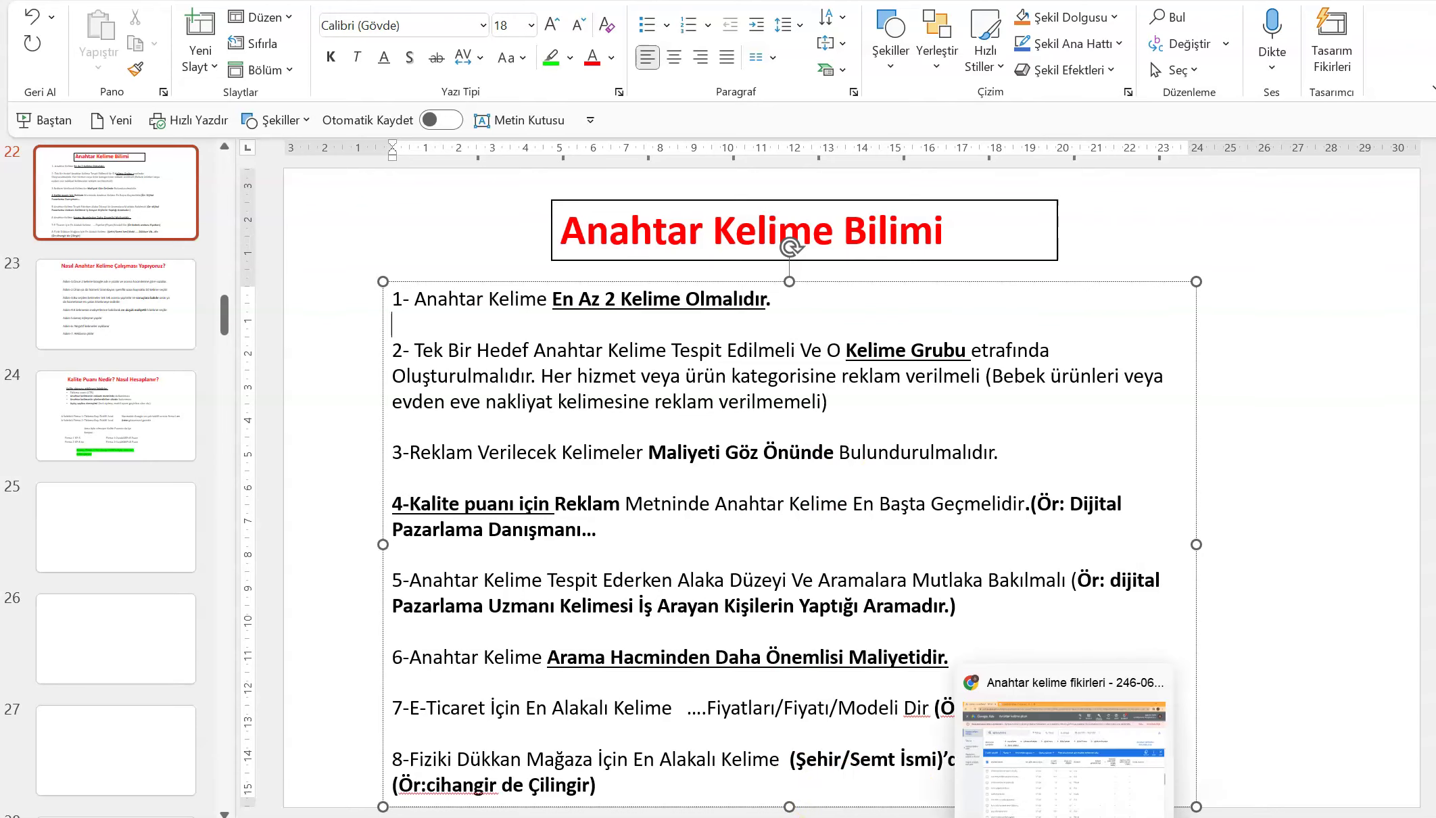
Return to the Google Ads keyword plan and replace the search with "BEBEK ARABASI" to get its keyword ideas
left_click(953, 768)
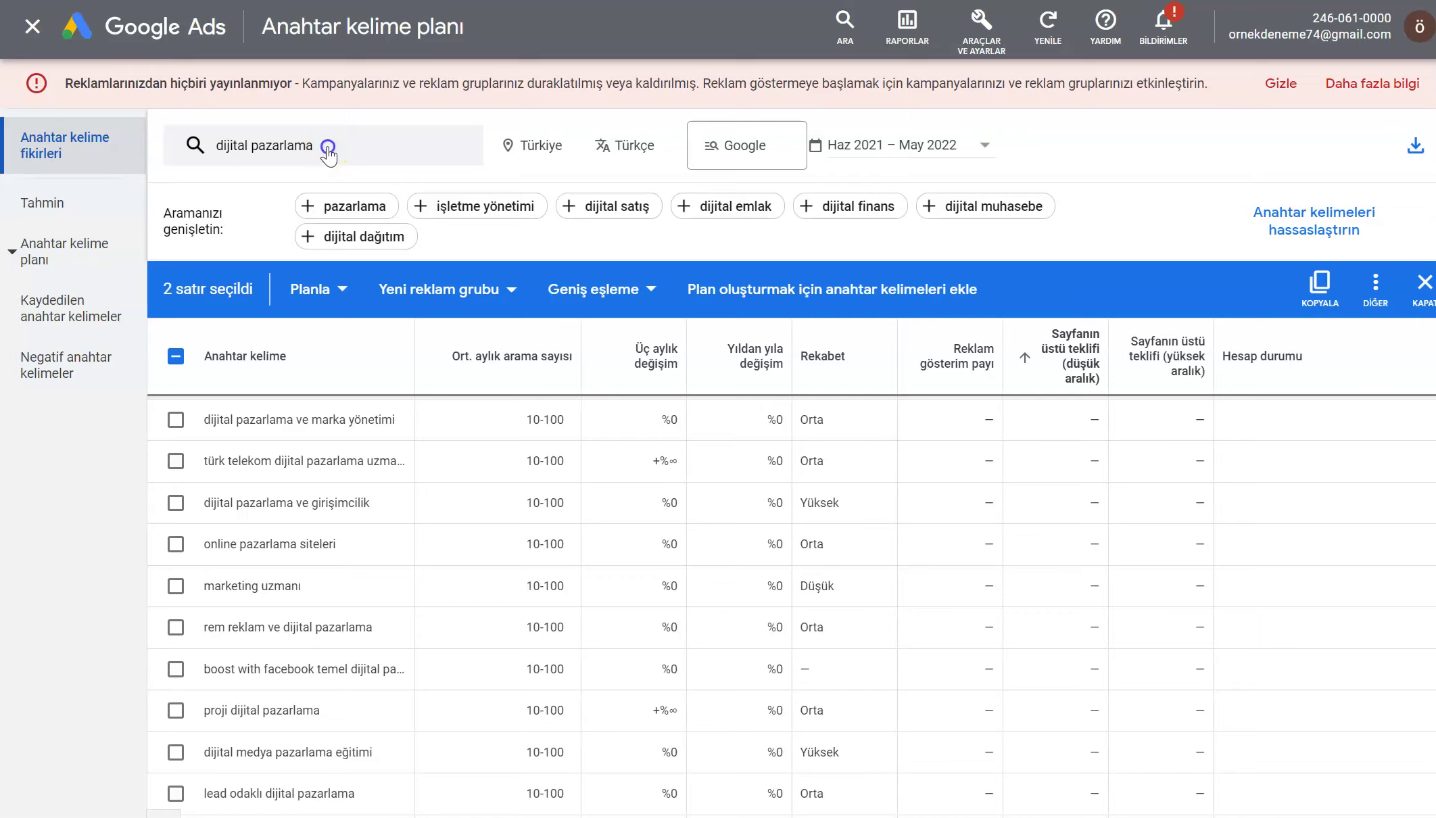
left_click(329, 146)
left_click(369, 247)
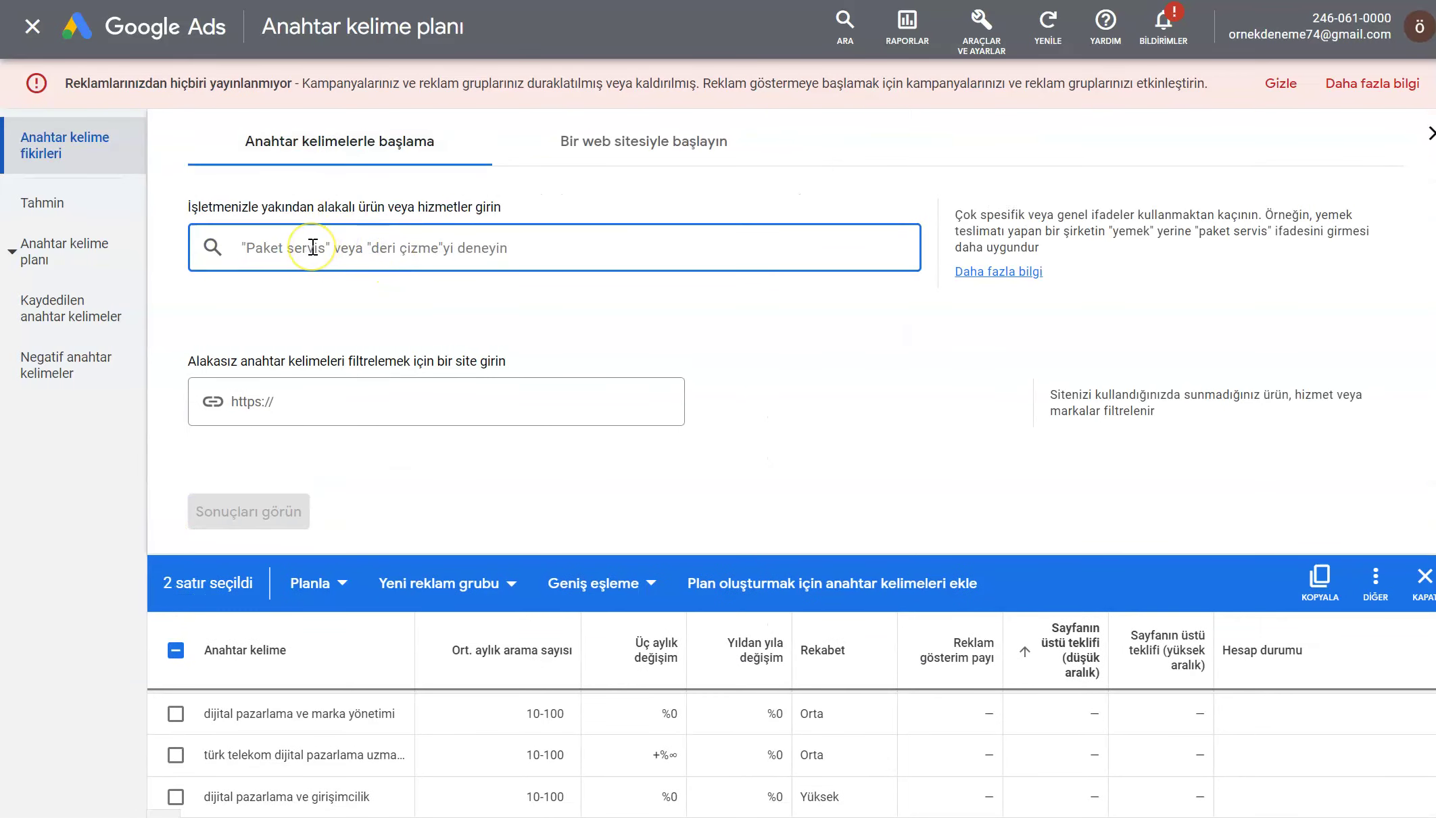
type("BEBEK ARA")
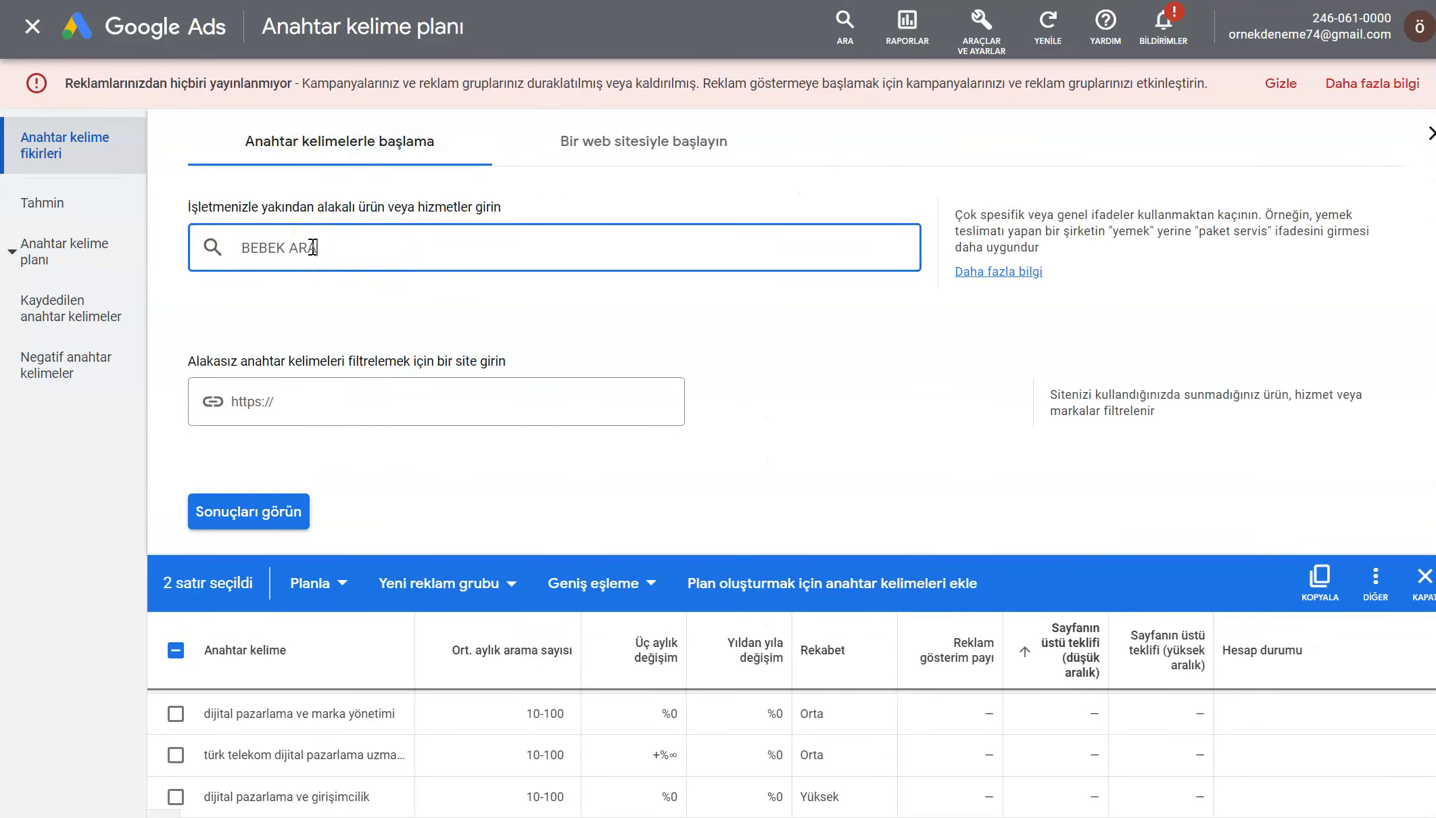
type("BASI")
key("Return")
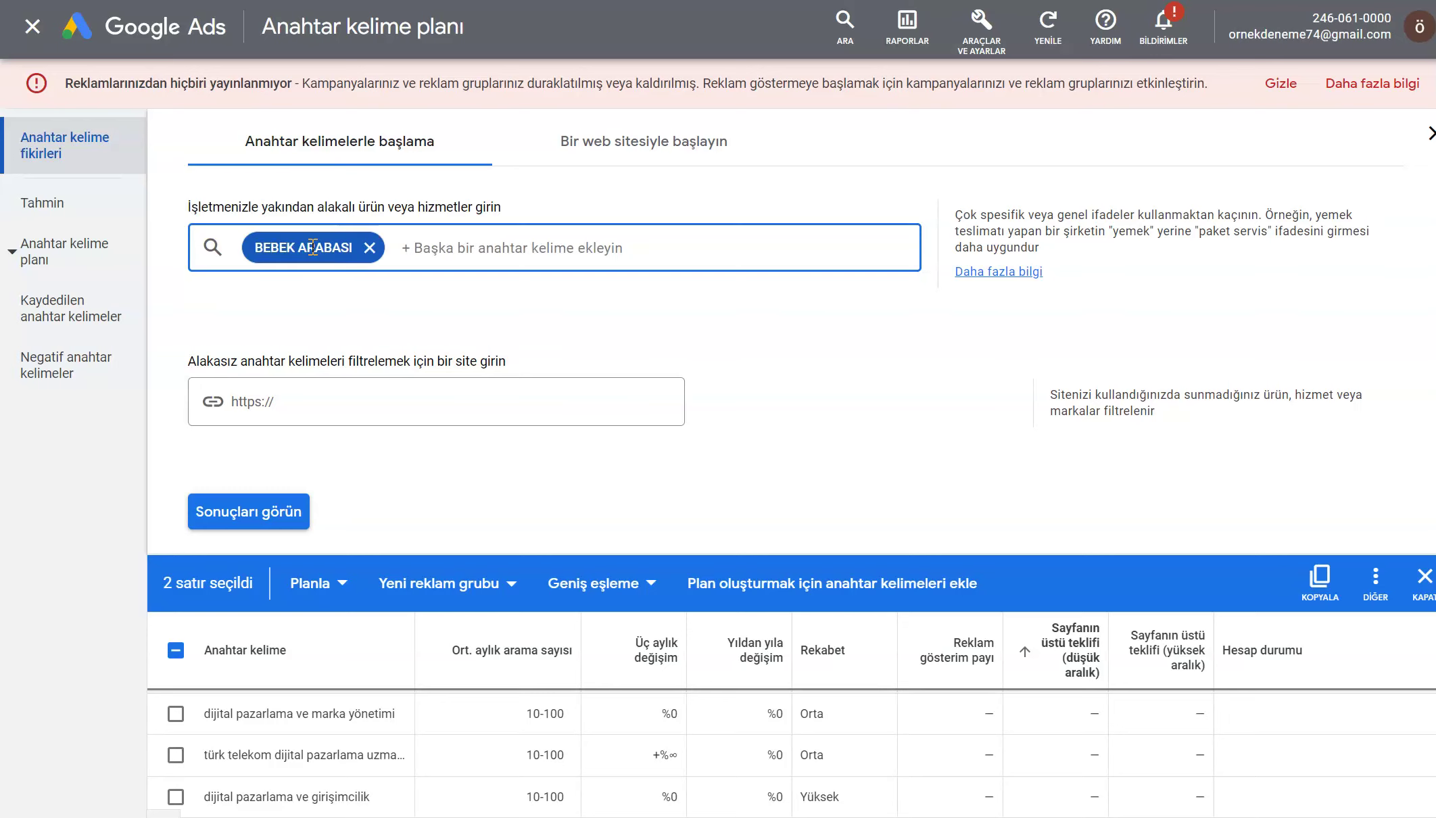
left_click(224, 512)
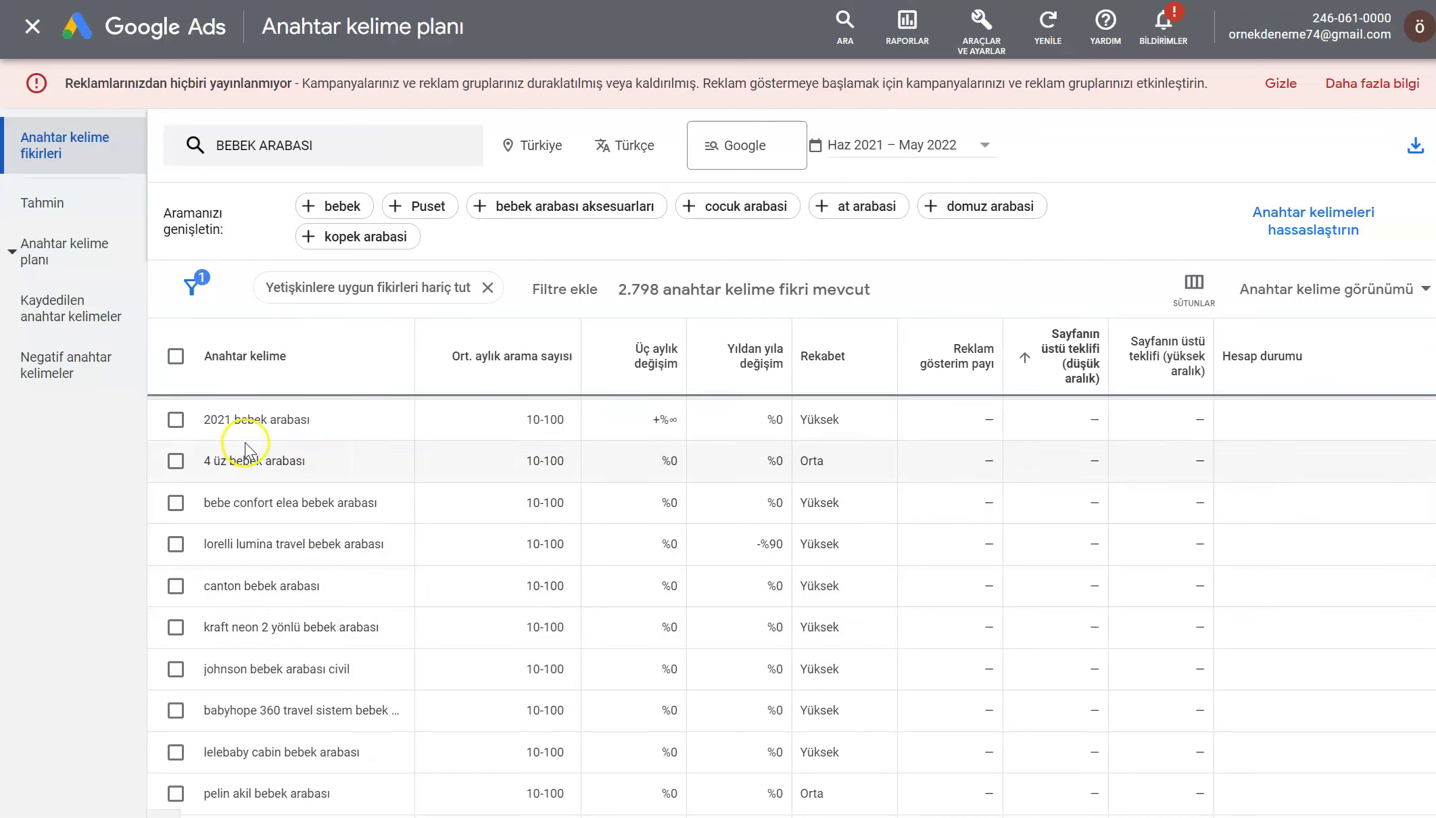
Sort the "BEBEK ARABASI" keyword ideas by average monthly searches, highest first, and review the phrases and their bids
left_click(497, 352)
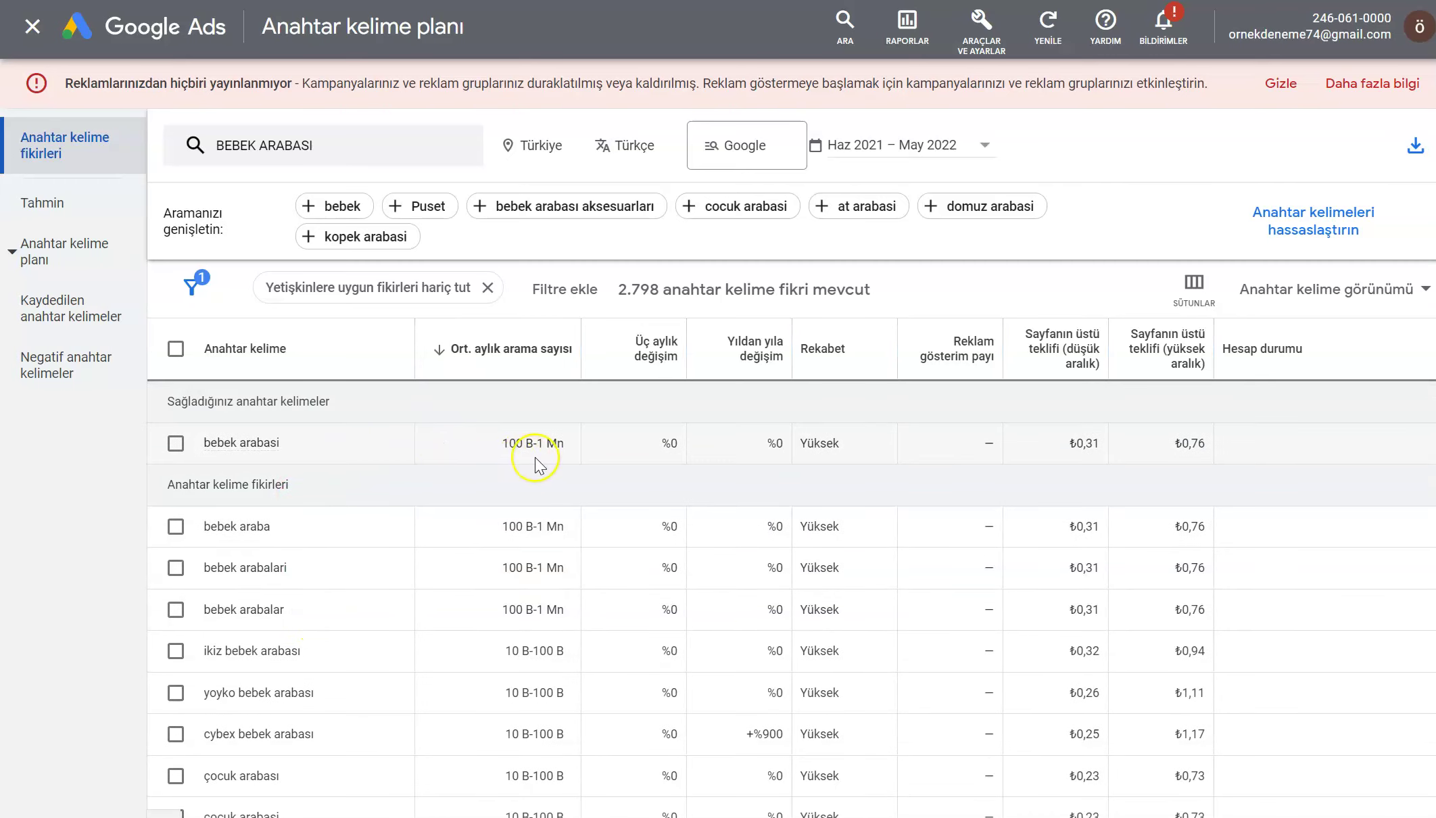
left_click(555, 457)
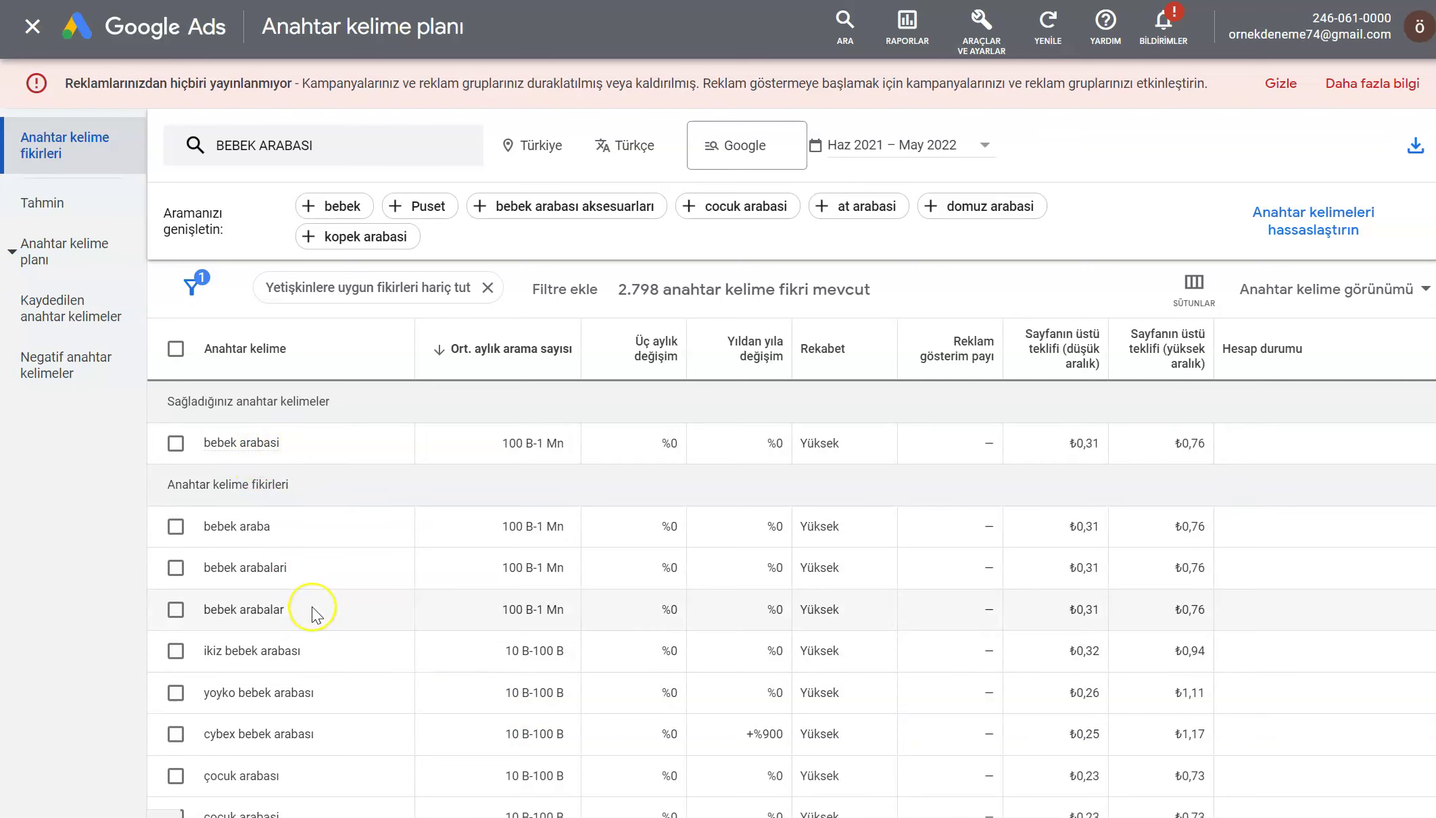
scroll(312, 607, "down", 2)
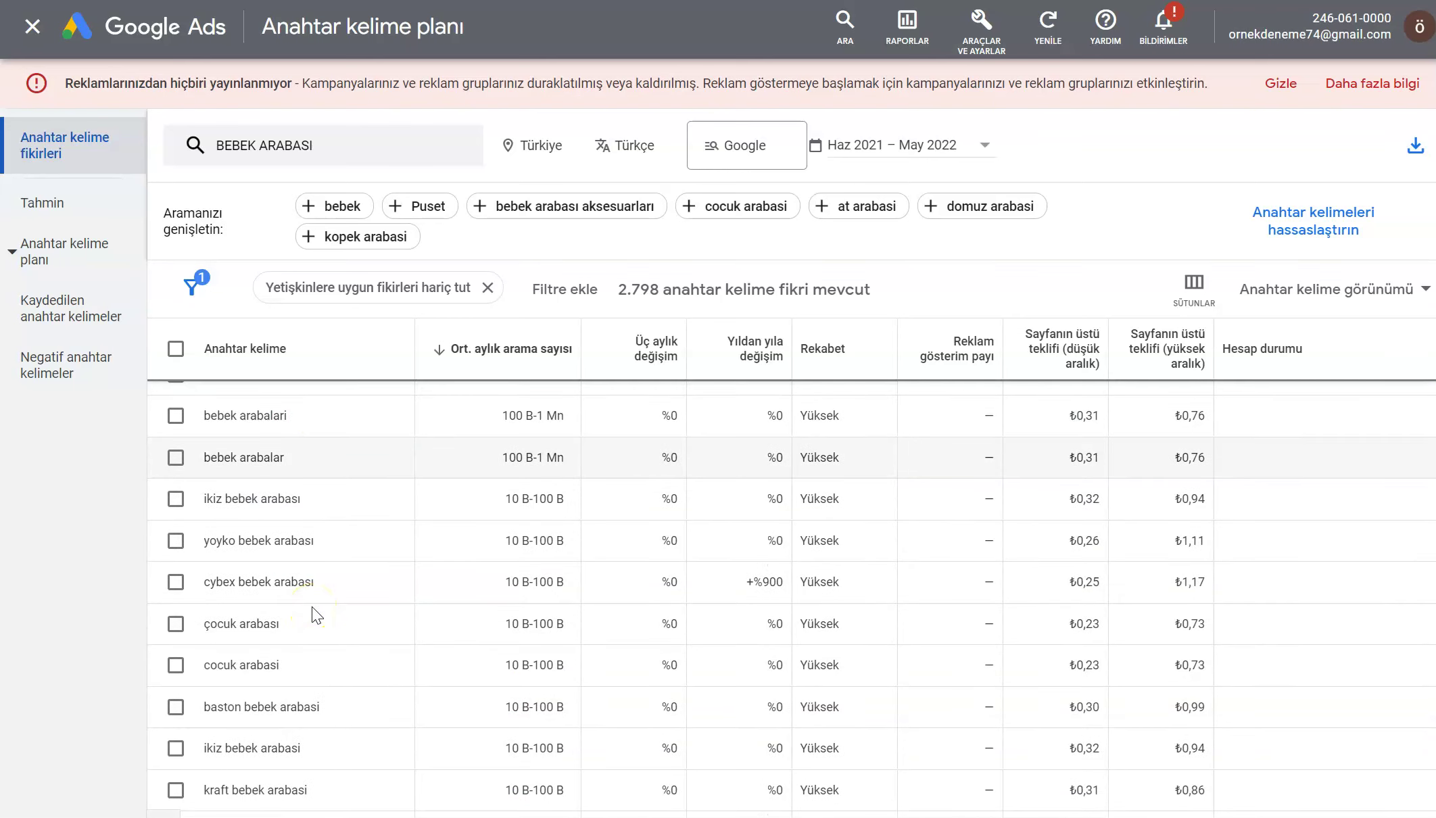
scroll(312, 607, "down", 2)
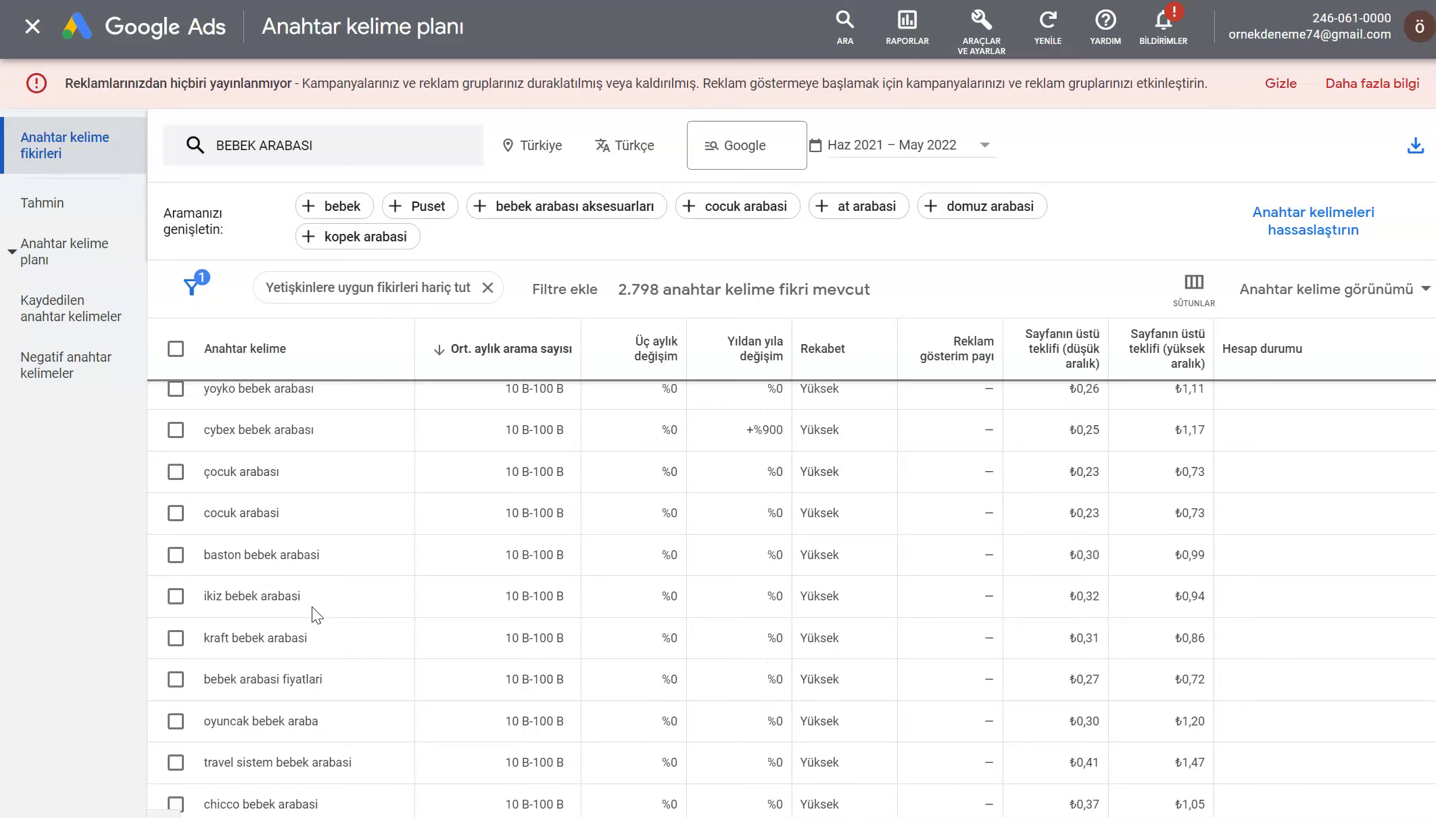
scroll(311, 607, "up", 4)
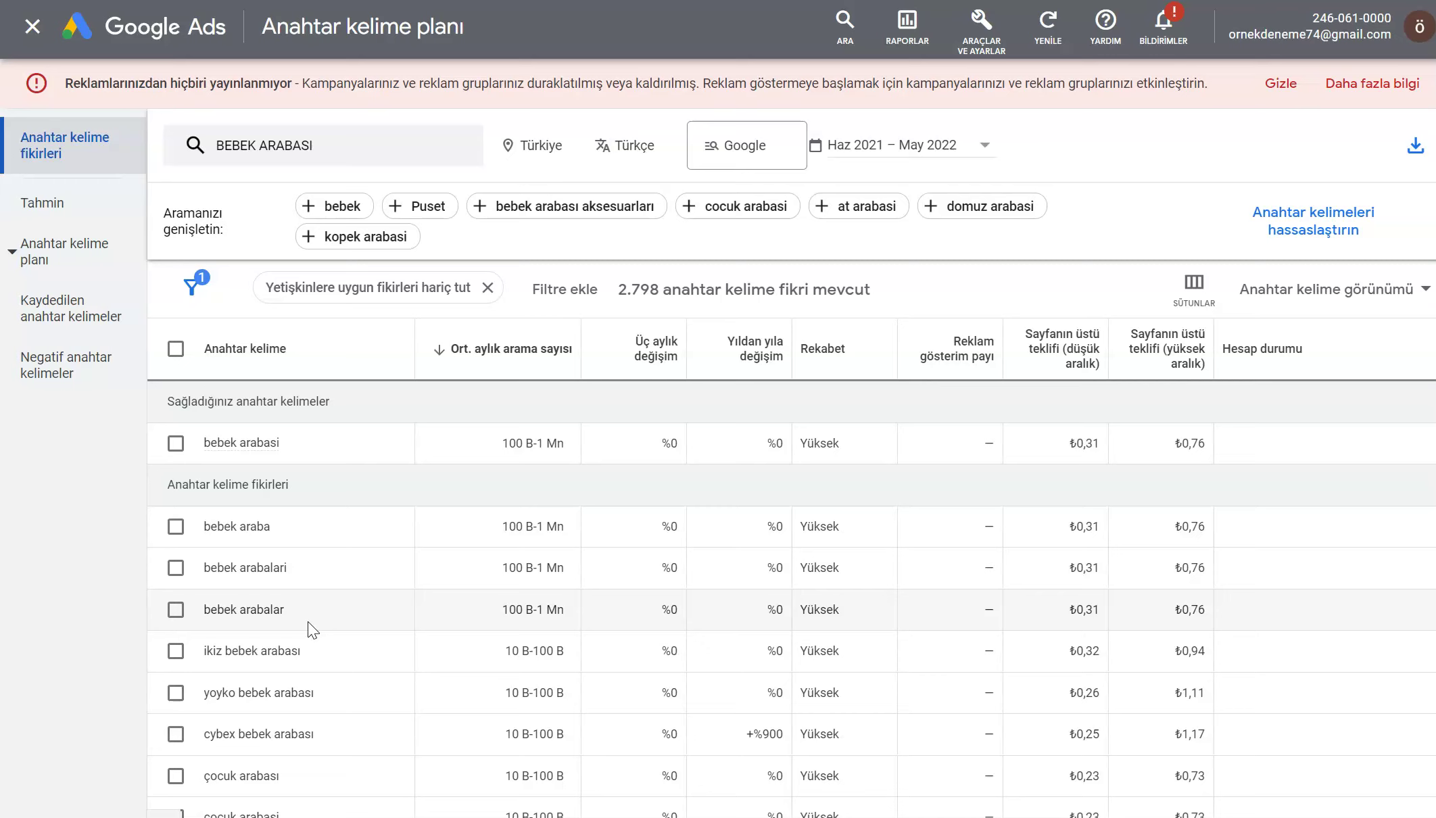
left_click(337, 535)
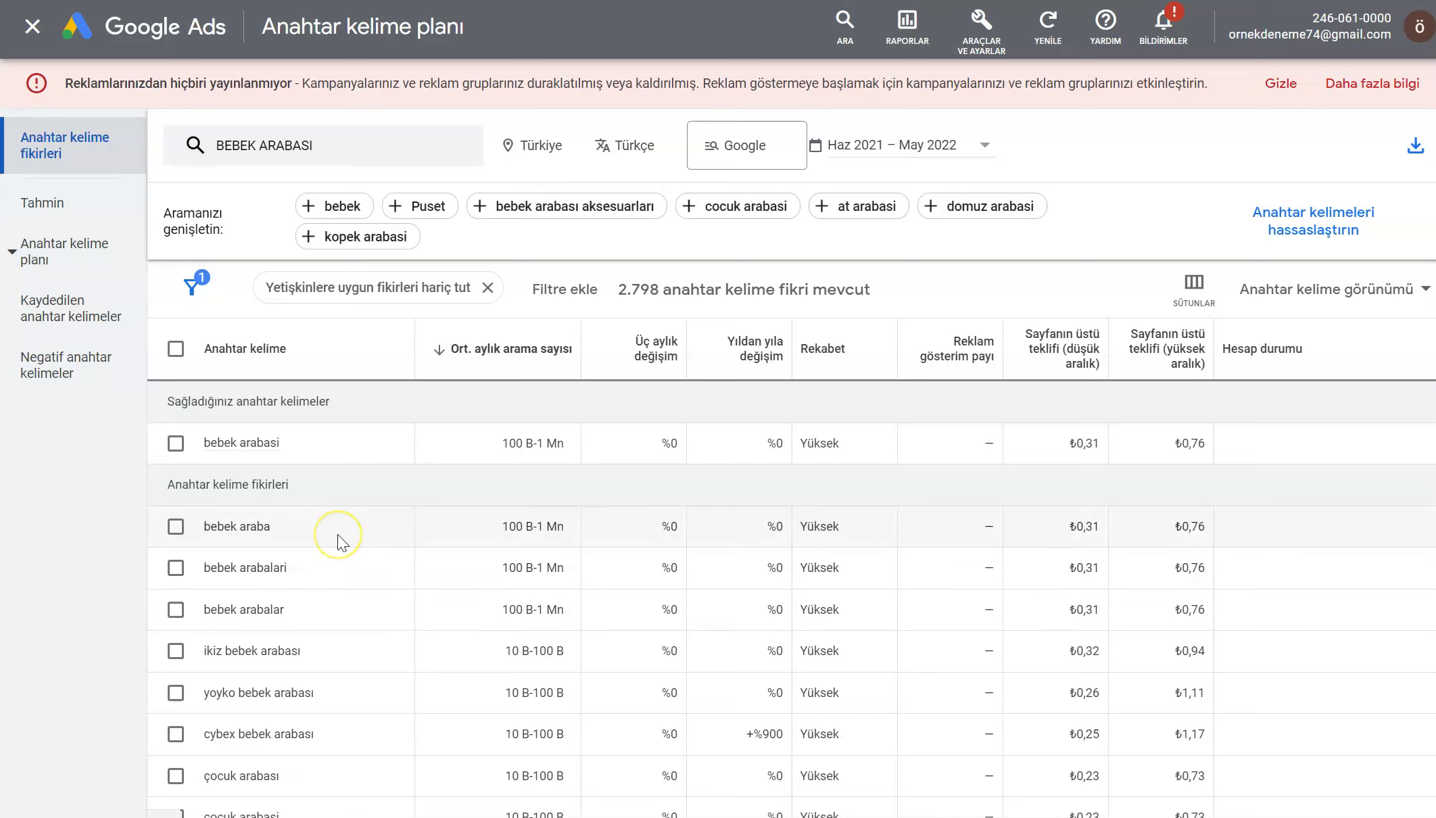